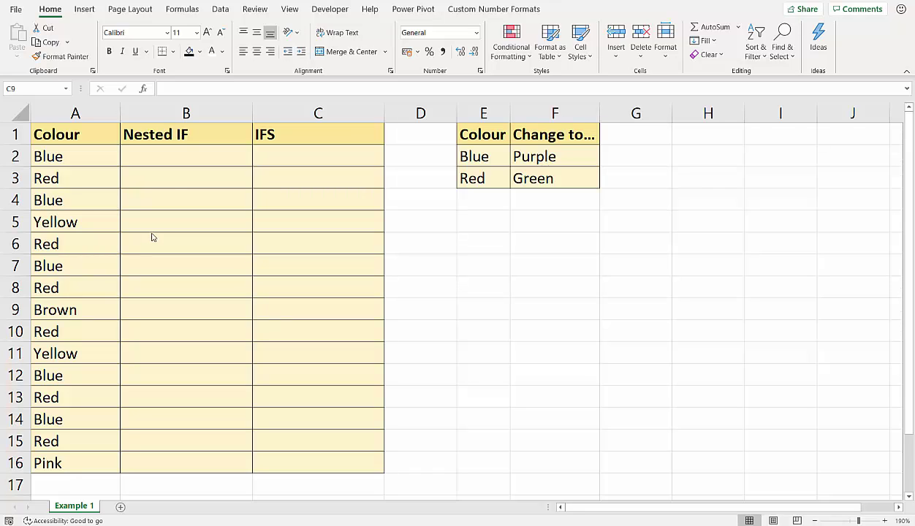
Select B2 under the Nested IF heading and start the formula with =if(
{"action": "left_click", "coordinate": [165, 161]}
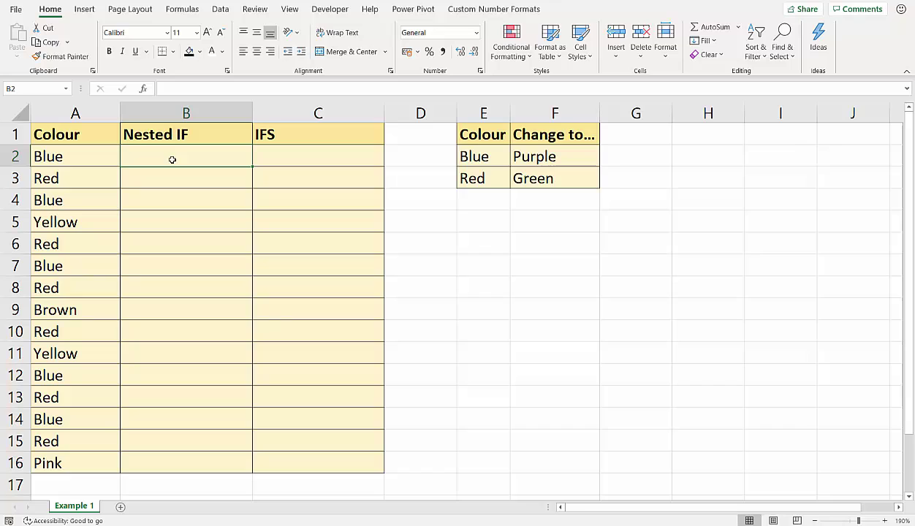
{"action": "type", "text": "=if("}
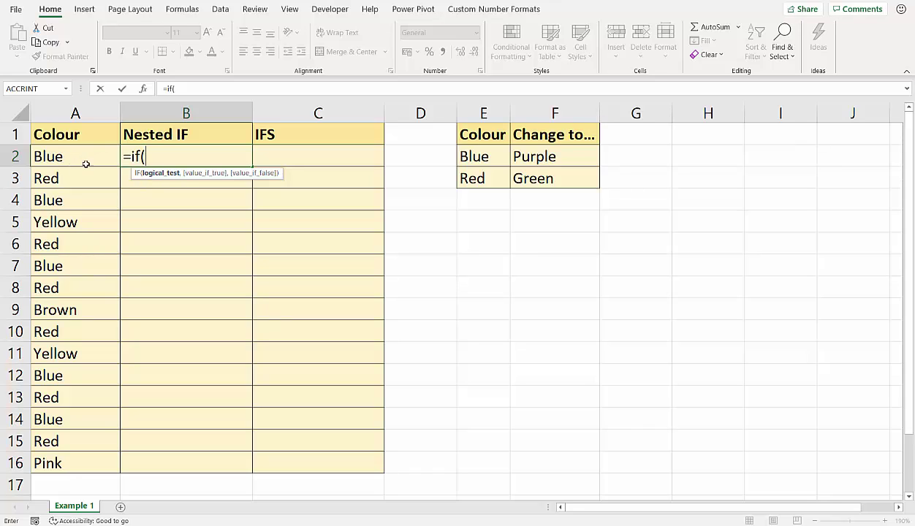
Enter the first IF test A2=$E$2 (Blue) with the locked $F$2 (Purple) as its result
{"action": "left_click", "coordinate": [74, 156]}
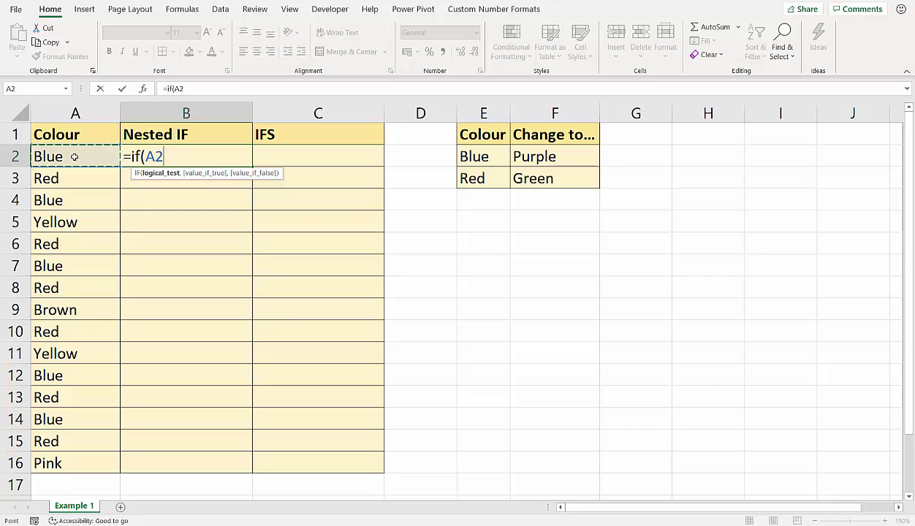
{"action": "type", "text": "="}
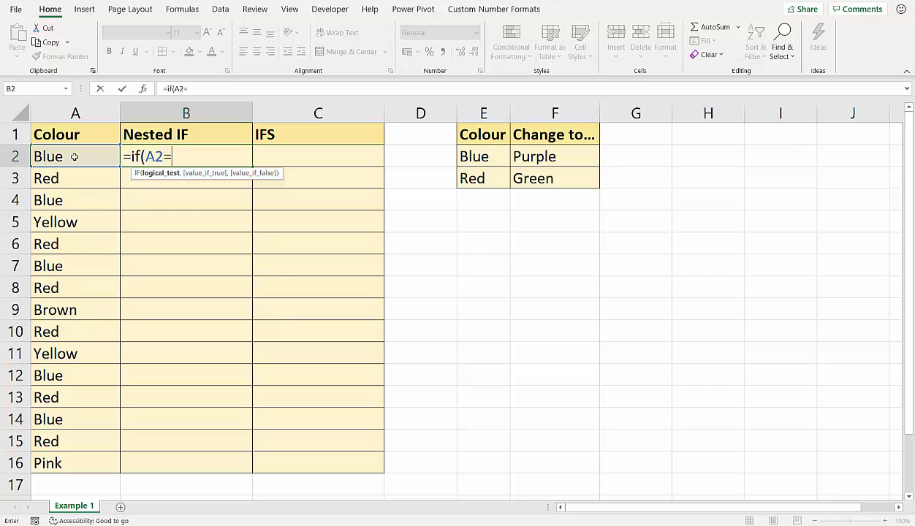
{"action": "left_click", "coordinate": [476, 157]}
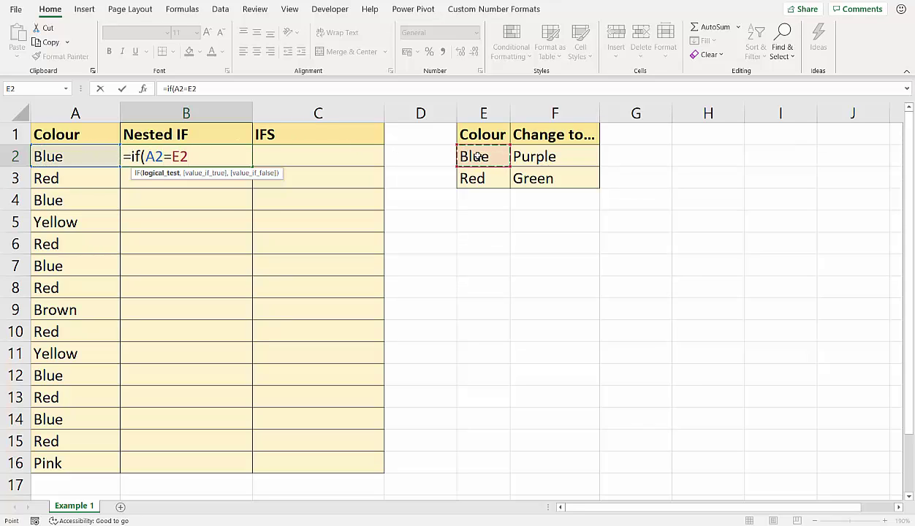
{"action": "key", "text": "F4"}
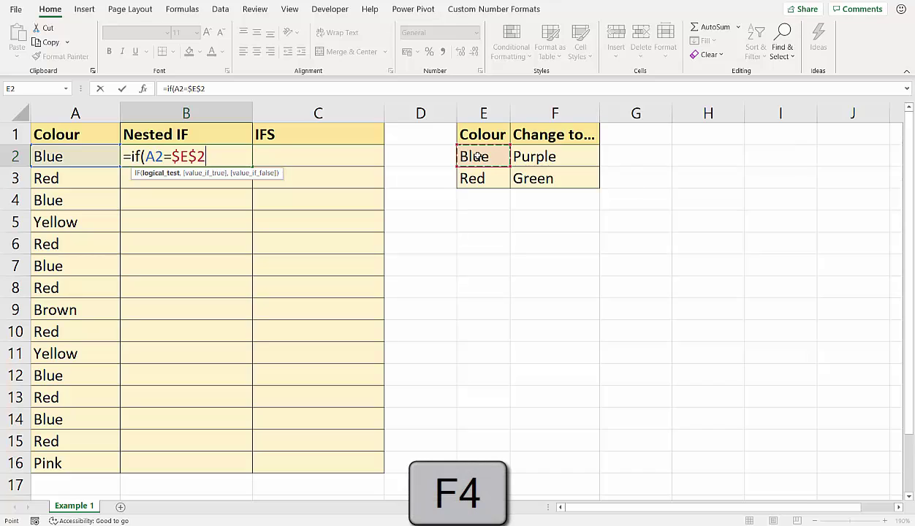
{"action": "type", "text": ","}
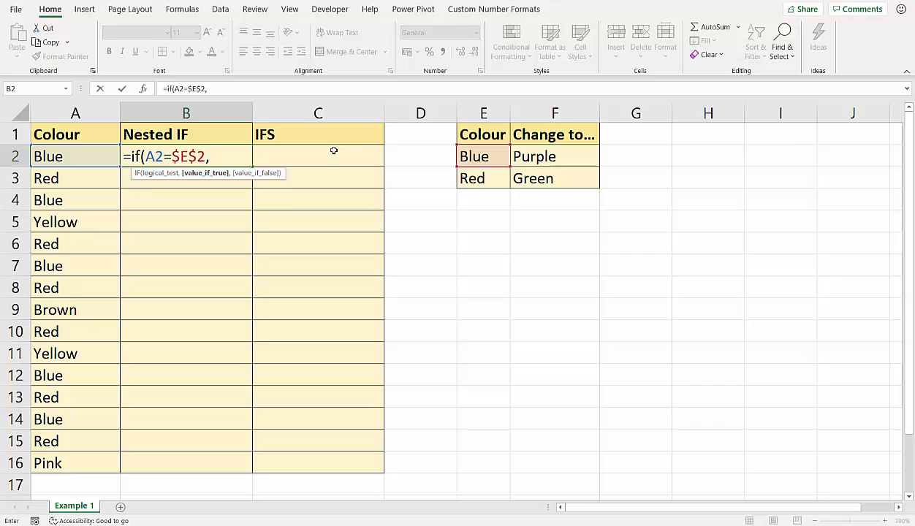
{"action": "left_click", "coordinate": [536, 159]}
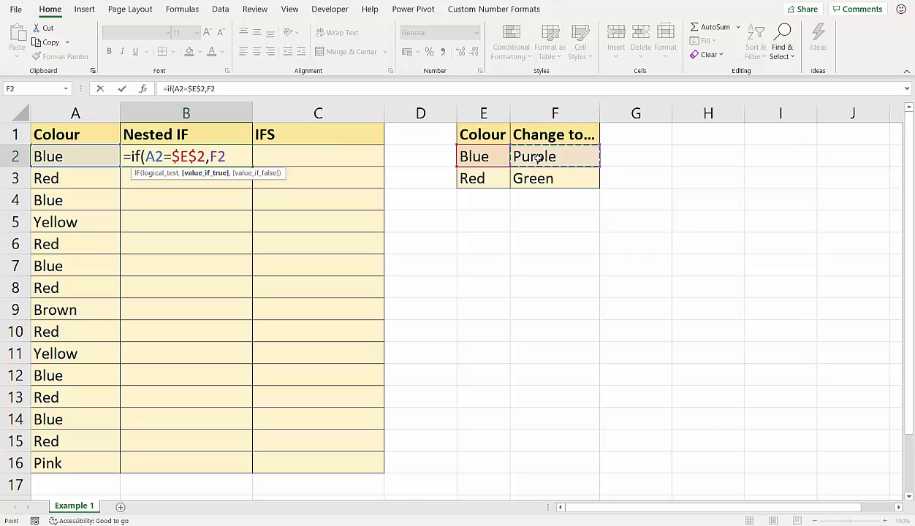
{"action": "key", "text": "F4"}
Nest a second IF testing A2=$E$3 (Red) that returns the locked $F$3 (Green)
{"action": "type", "text": ","}
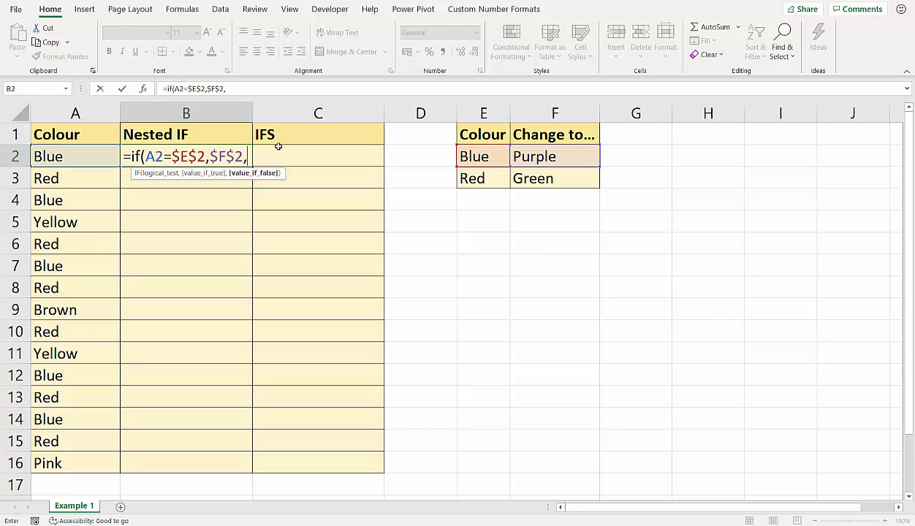
{"action": "type", "text": "if"}
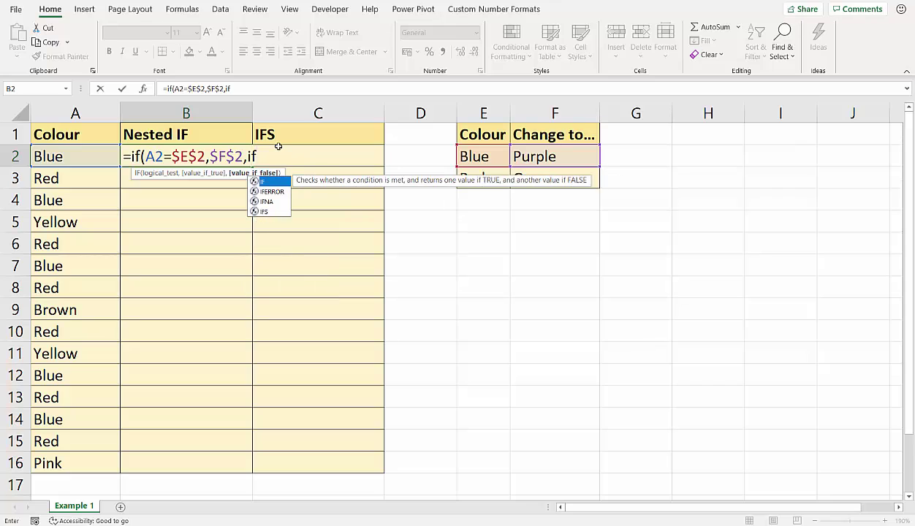
{"action": "type", "text": "("}
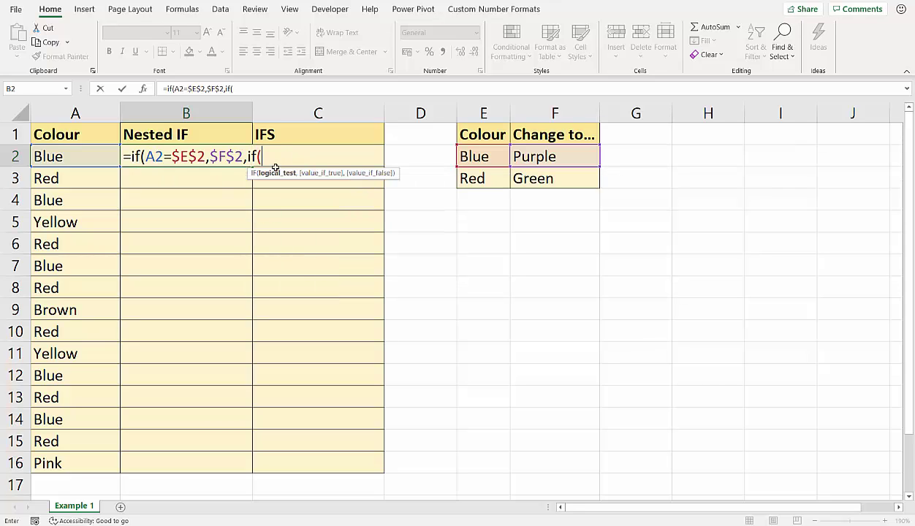
{"action": "left_click", "coordinate": [91, 158]}
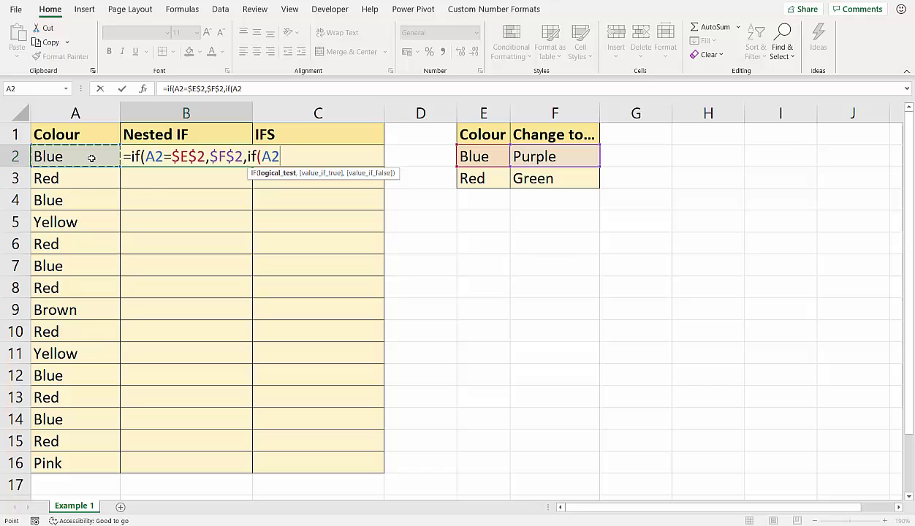
{"action": "type", "text": "="}
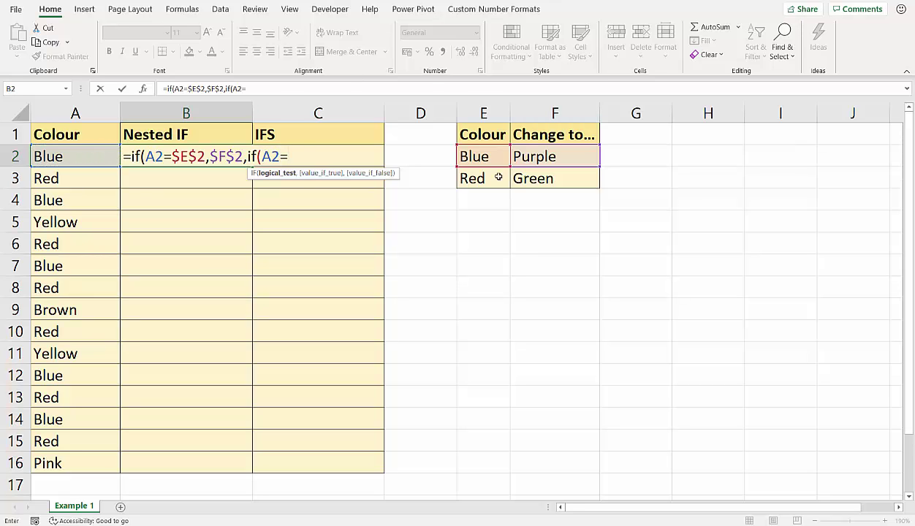
{"action": "left_click", "coordinate": [497, 178]}
{"action": "key", "text": "F4"}
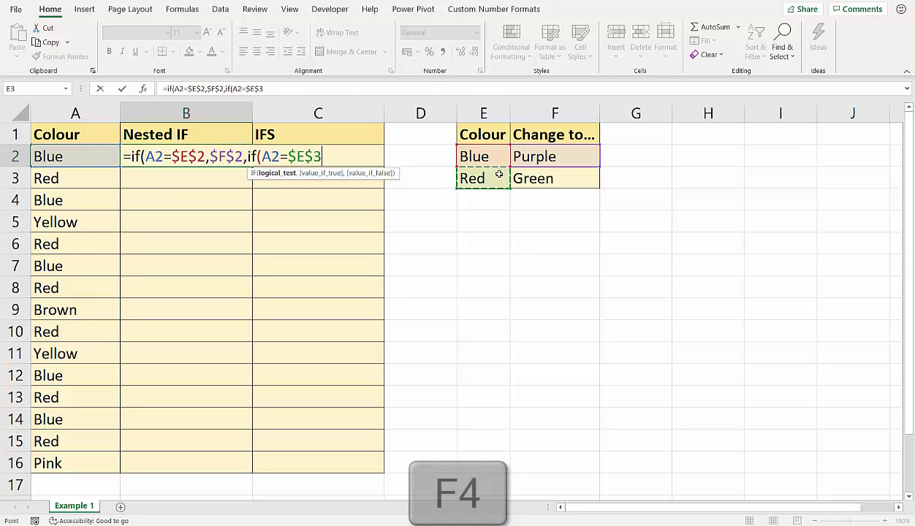
{"action": "type", "text": ","}
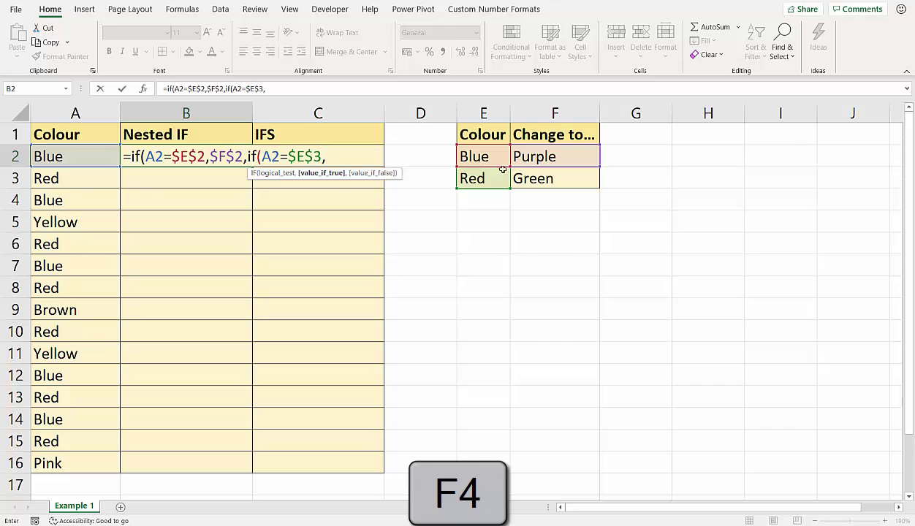
{"action": "left_click", "coordinate": [554, 178]}
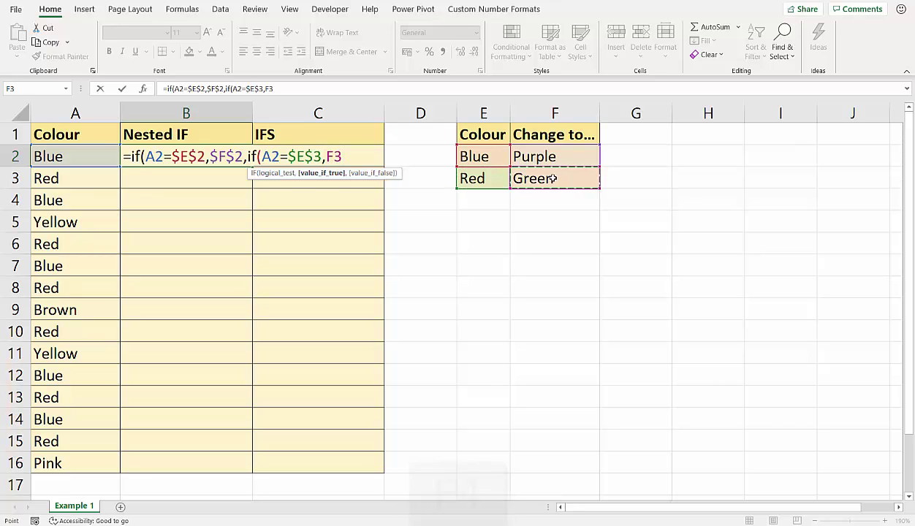
{"action": "key", "text": "F4"}
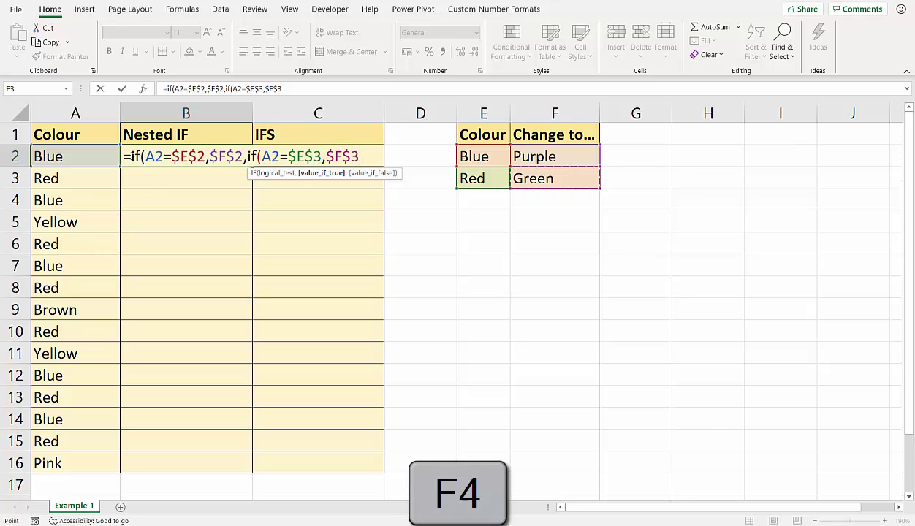
Review the first IF's condition A2=$E$2, its $F$2 result and the nested IF branch
{"action": "left_click", "coordinate": [148, 157]}
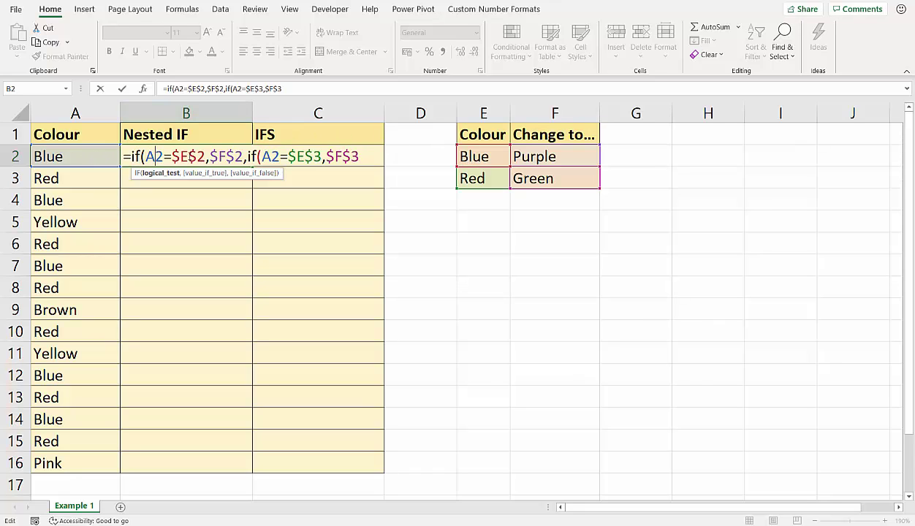
{"action": "double_click", "coordinate": [223, 157]}
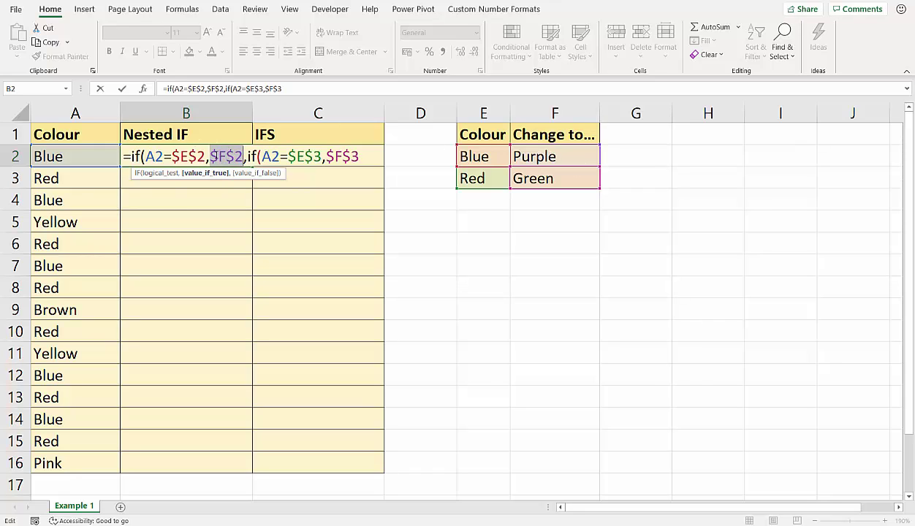
{"action": "left_click", "coordinate": [155, 174]}
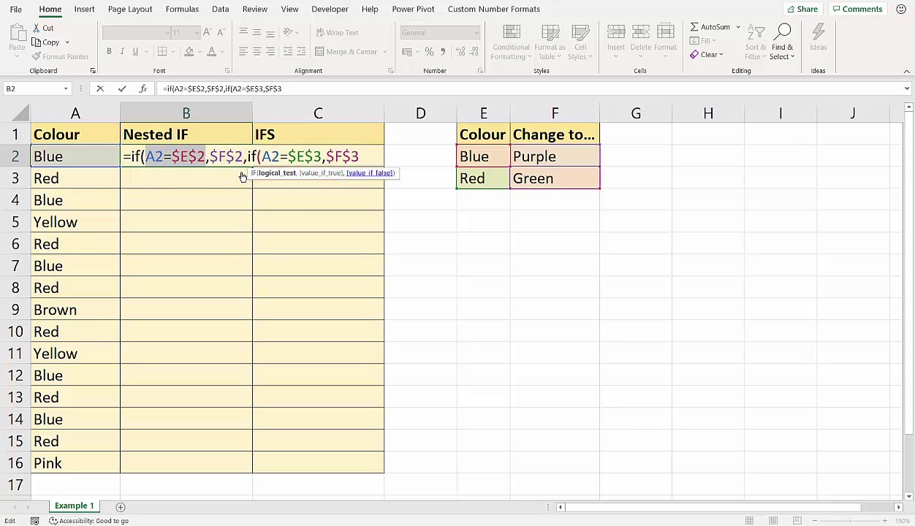
{"action": "left_click", "coordinate": [242, 177]}
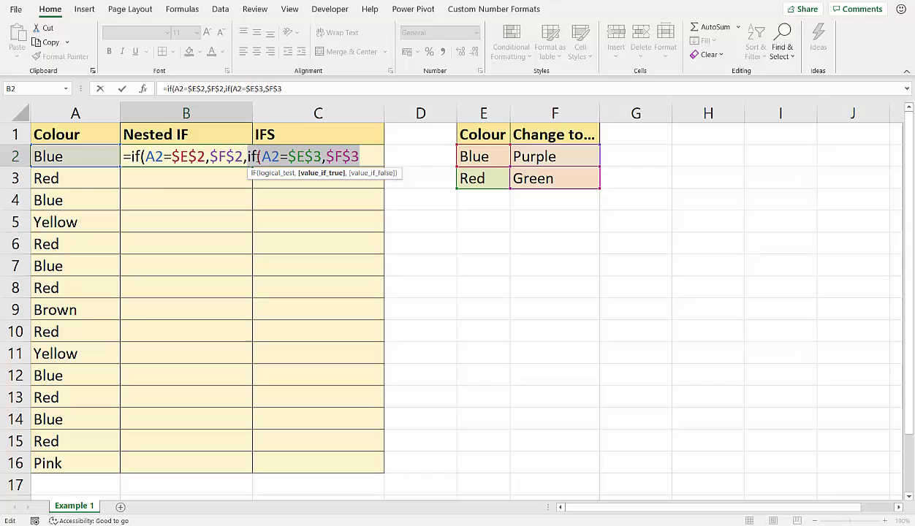
{"action": "left_click", "coordinate": [273, 173]}
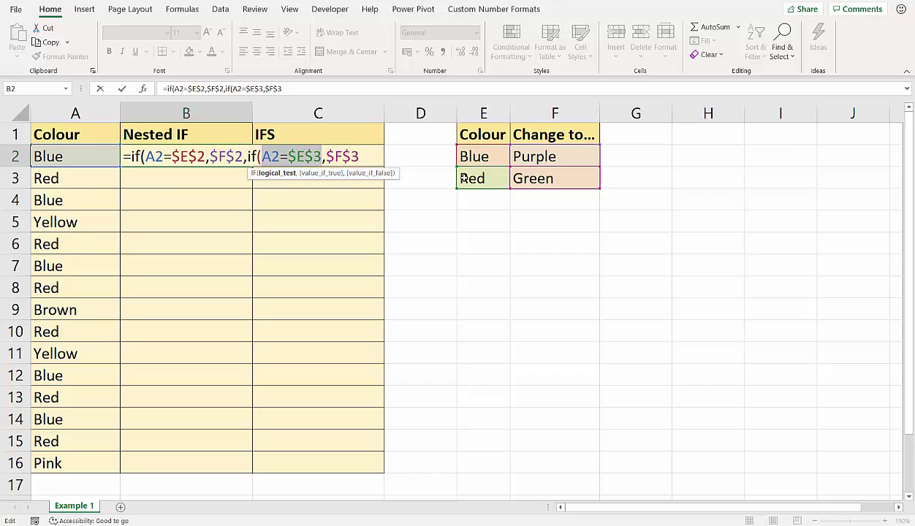
{"action": "left_click", "coordinate": [336, 155]}
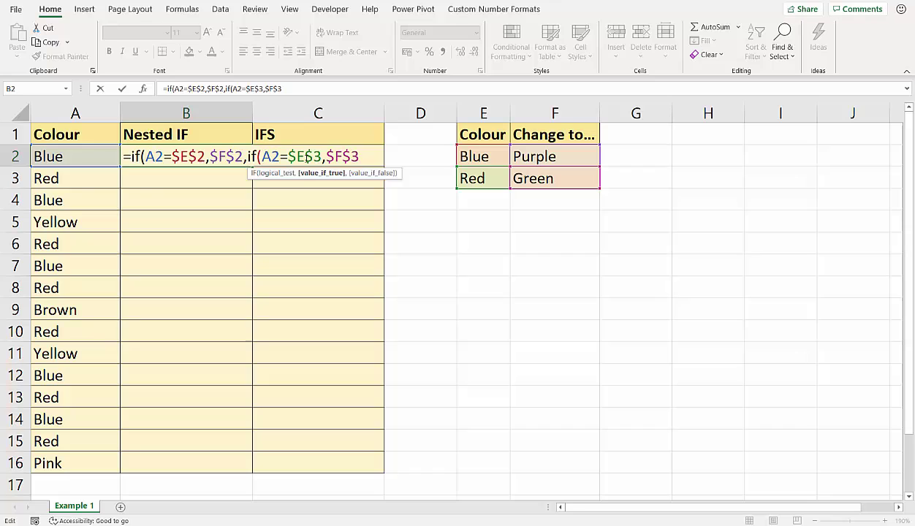
Re-check the nested condition A2=$E$3 and its $F$3 result, returning to the formula's end
{"action": "left_click_drag", "start_coordinate": [261, 155], "coordinate": [322, 155]}
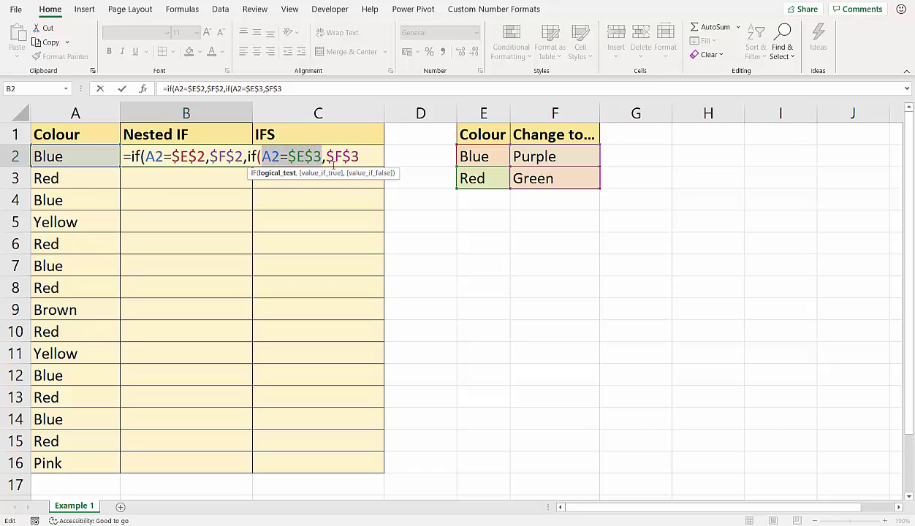
{"action": "left_click", "coordinate": [330, 174]}
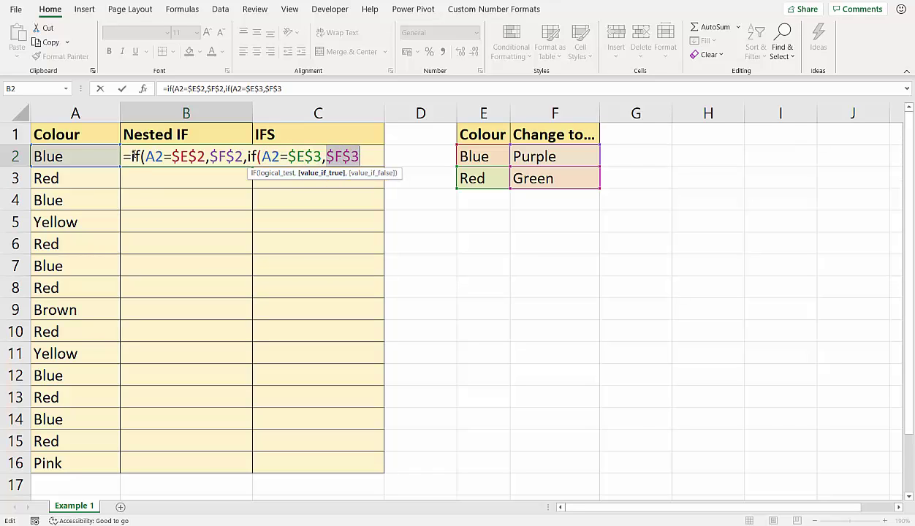
{"action": "left_click_drag", "start_coordinate": [146, 155], "coordinate": [207, 156]}
{"action": "left_click", "coordinate": [222, 156]}
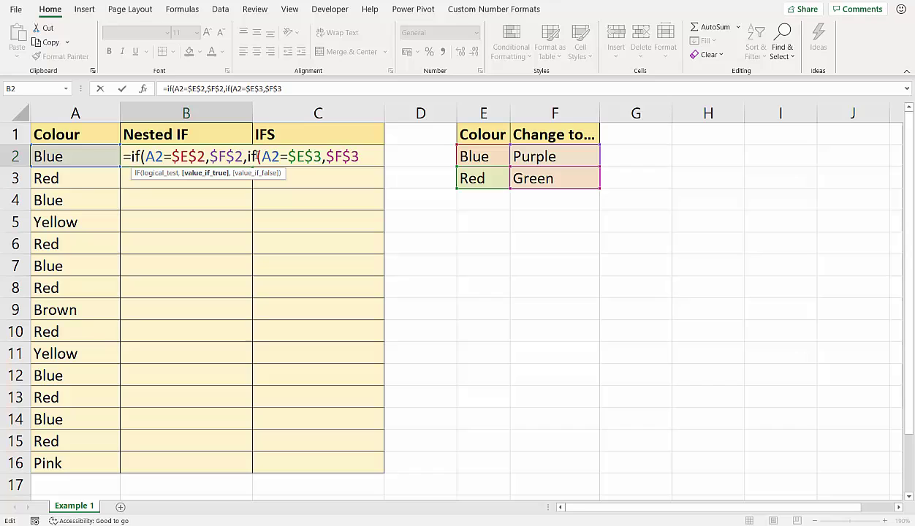
{"action": "left_click_drag", "start_coordinate": [261, 156], "coordinate": [323, 159]}
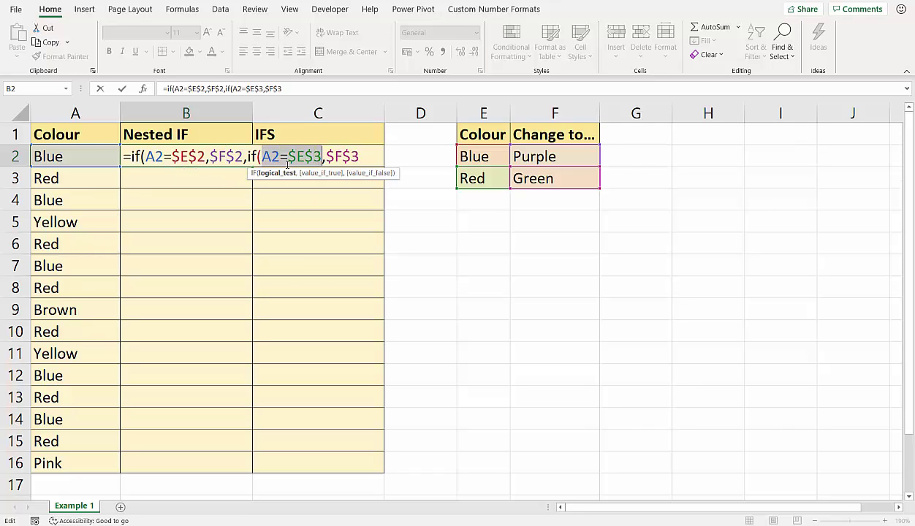
{"action": "left_click", "coordinate": [332, 173]}
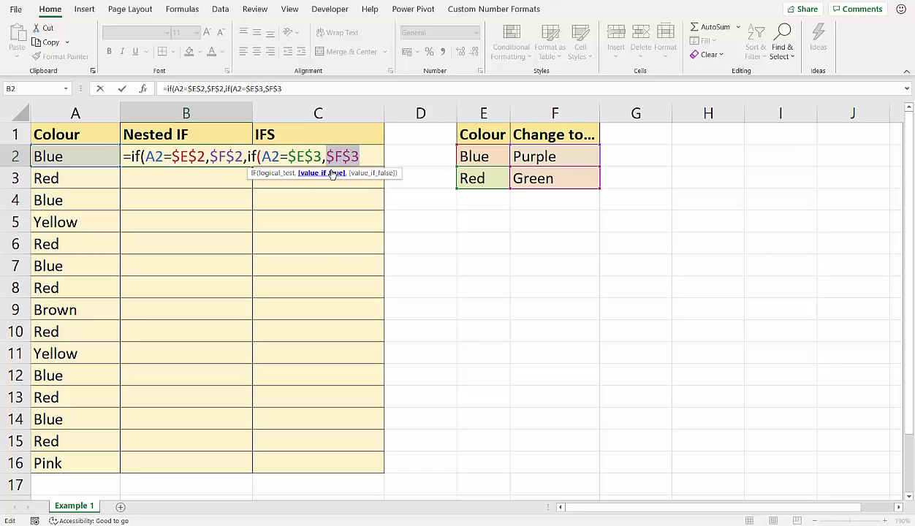
{"action": "left_click", "coordinate": [368, 154]}
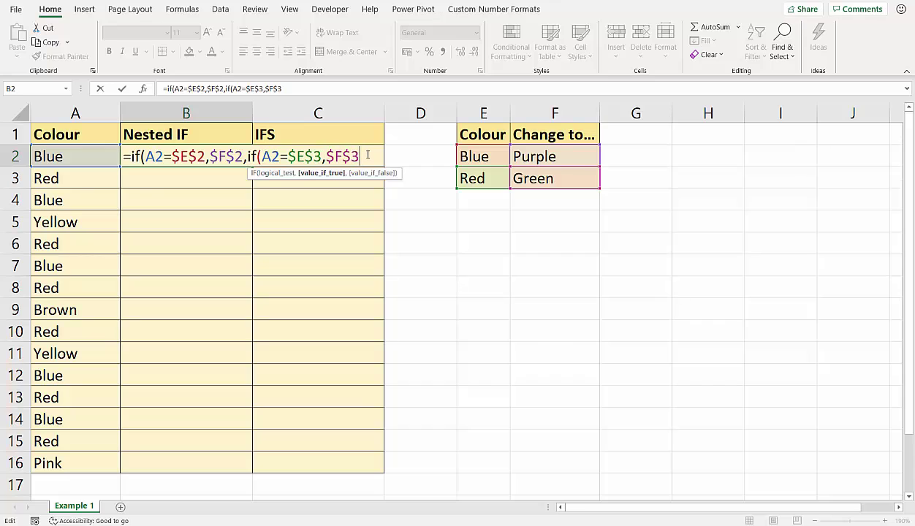
Add A2 as the fallback value and close both IFs with '))'
{"action": "type", "text": ","}
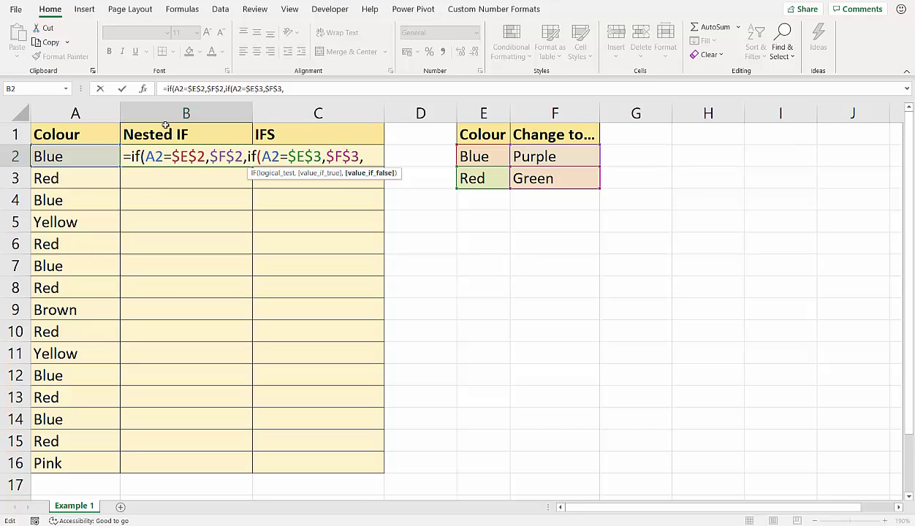
{"action": "left_click", "coordinate": [103, 149]}
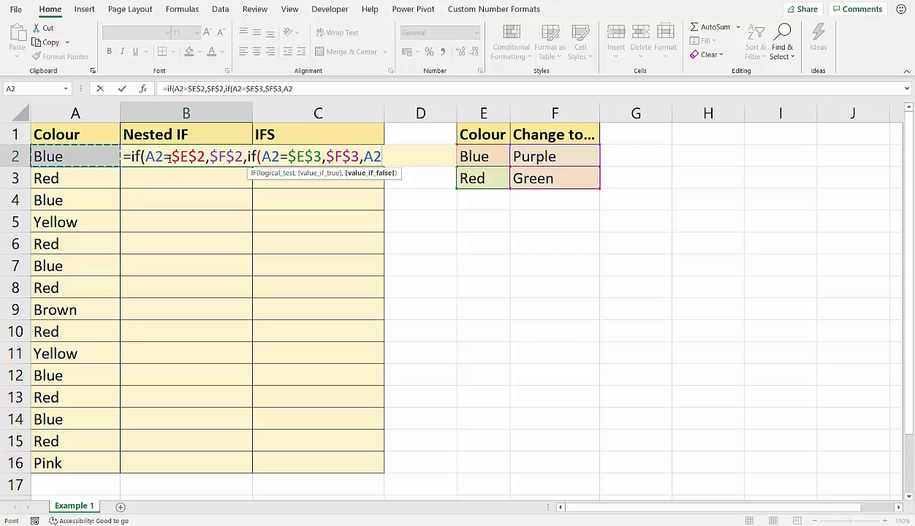
{"action": "type", "text": ")"}
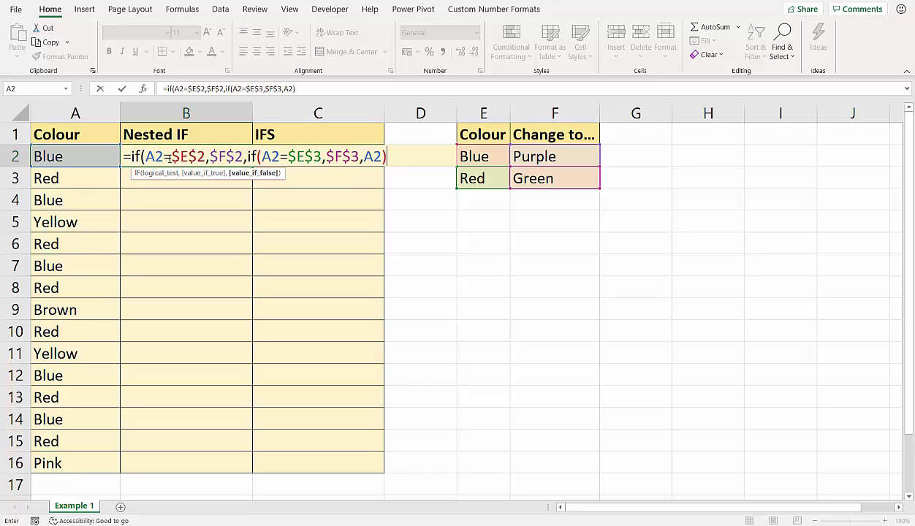
{"action": "type", "text": ")"}
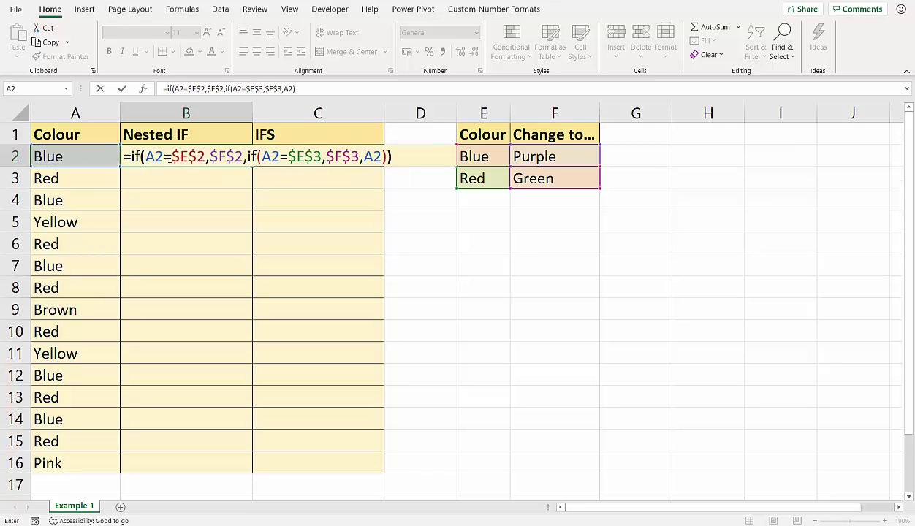
{"action": "left_click", "coordinate": [382, 156]}
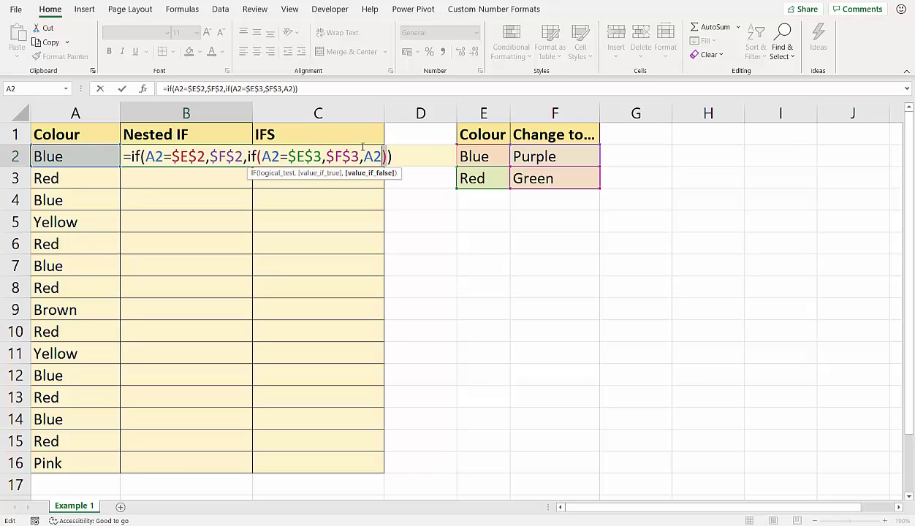
{"action": "key", "text": "Right"}
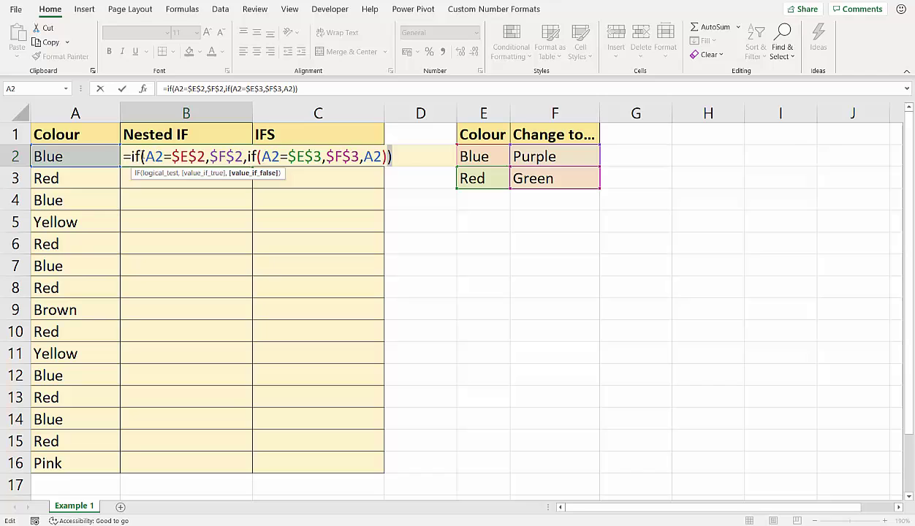
Commit B2's nested IF and fill it down column B to row 16
{"action": "key", "text": "Return"}
{"action": "left_click", "coordinate": [219, 158]}
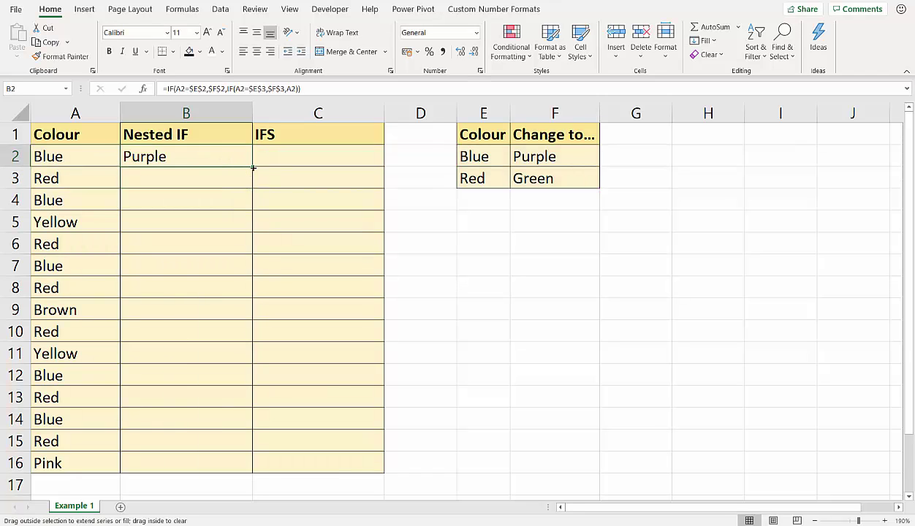
{"action": "double_click", "coordinate": [253, 168]}
{"action": "left_click", "coordinate": [135, 161]}
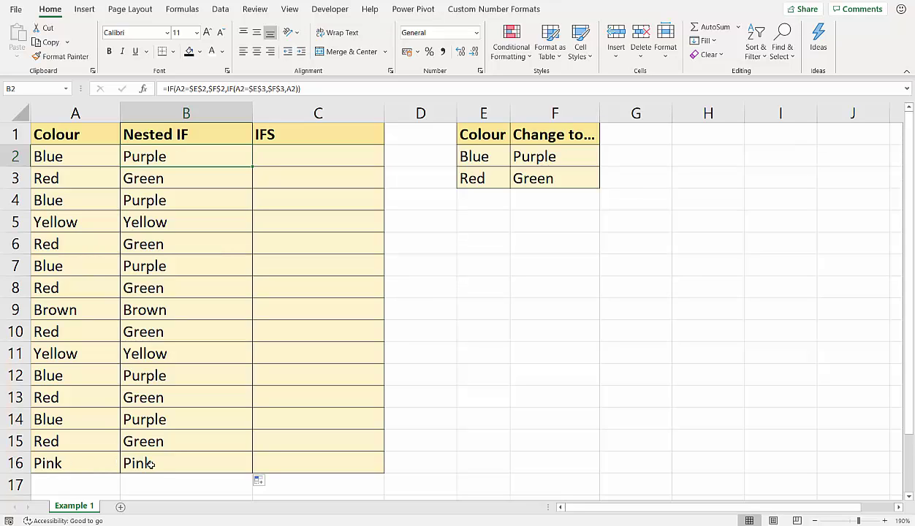
Review the whole nested IF formula in B2 and confirm it unchanged
{"action": "double_click", "coordinate": [174, 151]}
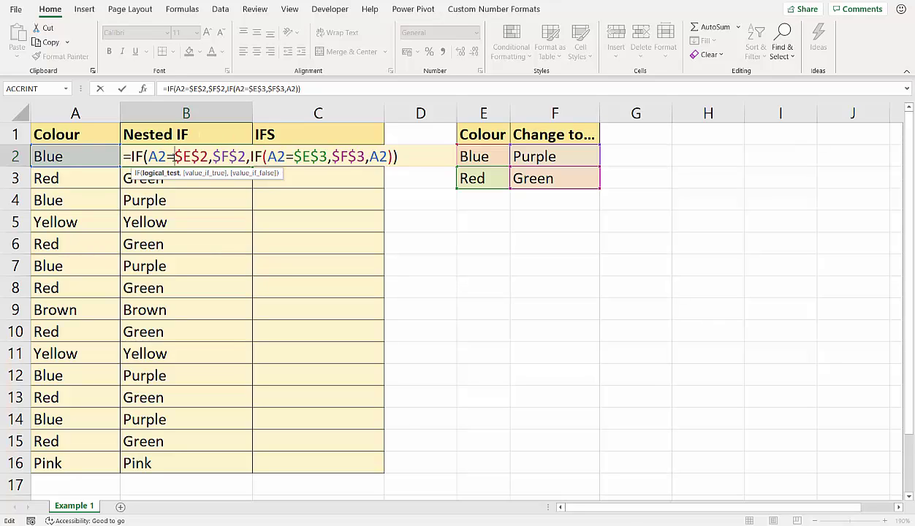
{"action": "left_click_drag", "start_coordinate": [132, 154], "coordinate": [404, 157]}
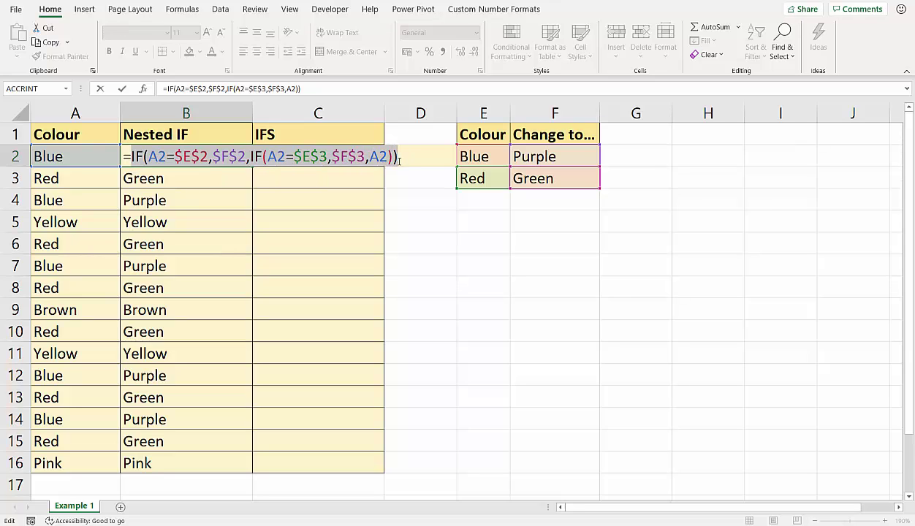
{"action": "key", "text": "Return"}
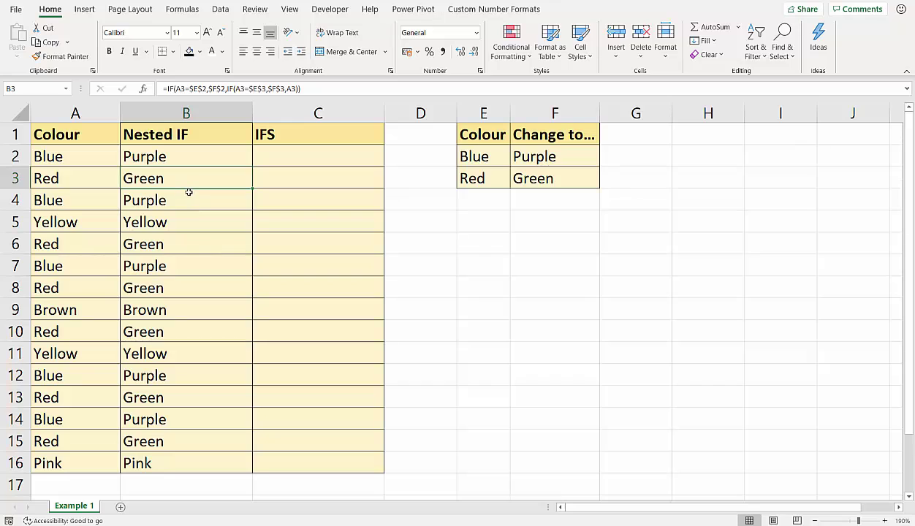
{"action": "left_click_drag", "start_coordinate": [188, 192], "coordinate": [267, 159]}
Start =ifs( in C2 with the first pair: A2=$E$2 returns $F$2 (Purple)
{"action": "type", "text": "=ifs"}
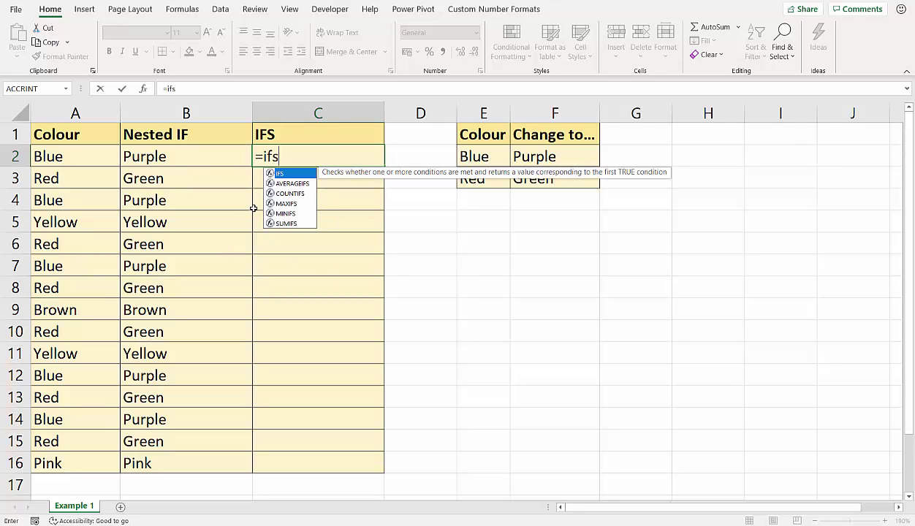
{"action": "type", "text": "("}
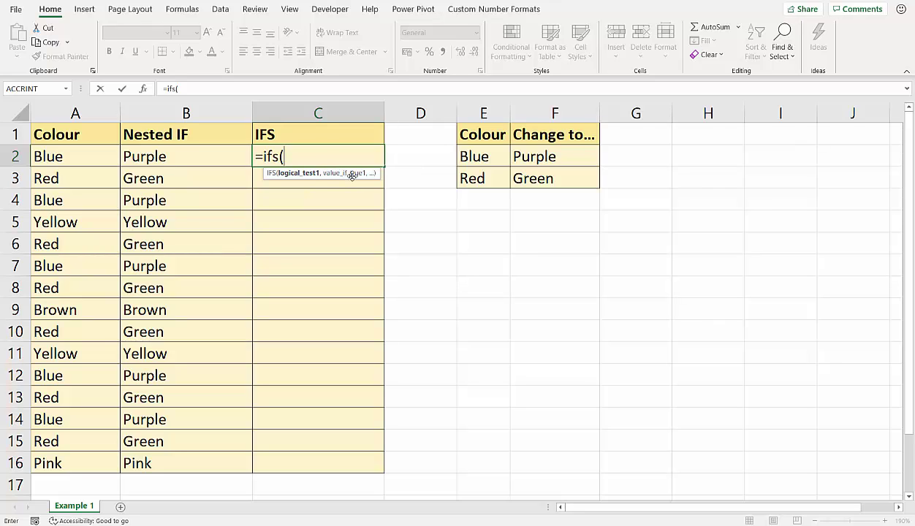
{"action": "left_click", "coordinate": [68, 152]}
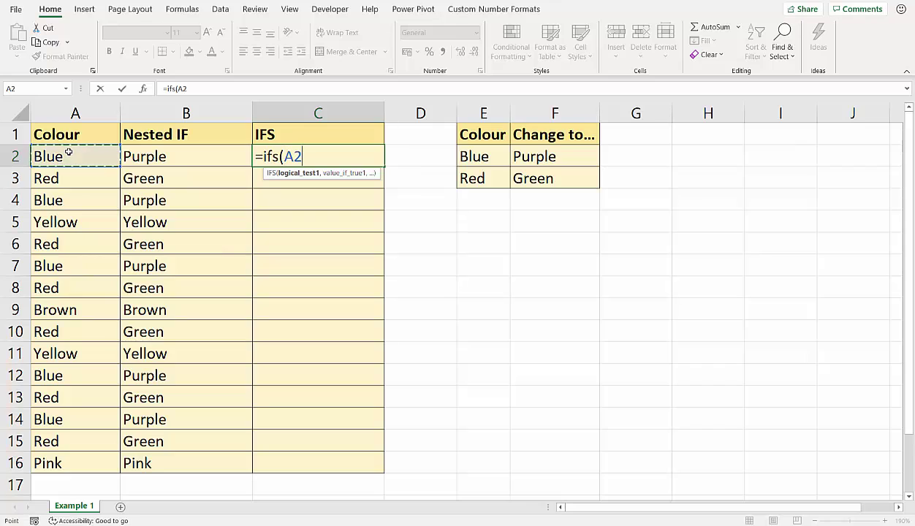
{"action": "type", "text": "="}
{"action": "left_click", "coordinate": [465, 158]}
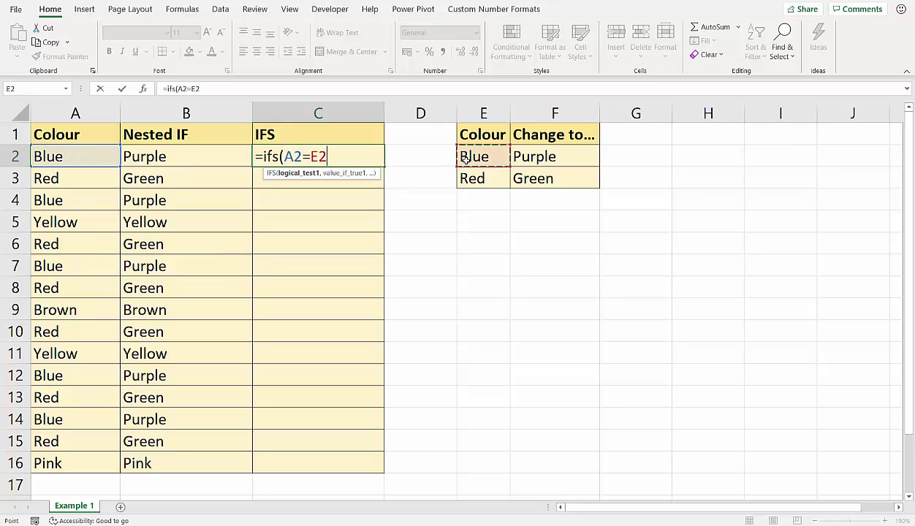
{"action": "key", "text": "F4"}
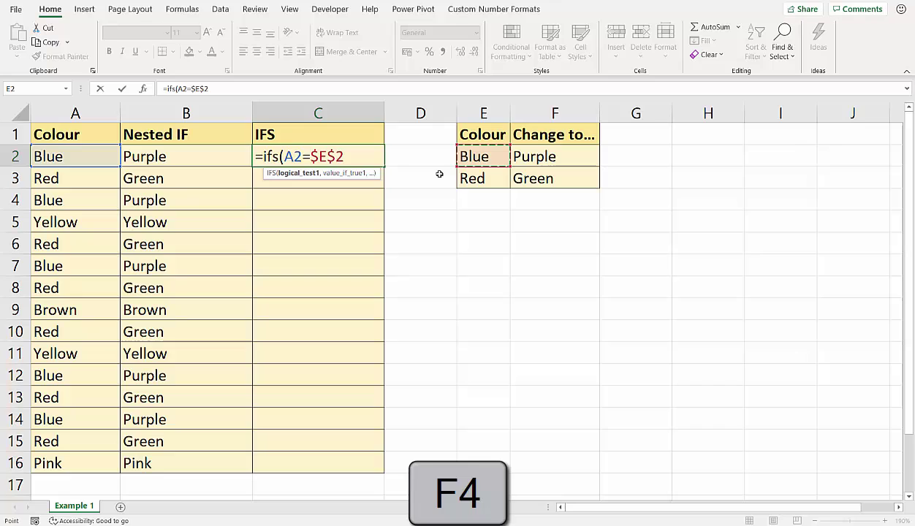
{"action": "type", "text": ","}
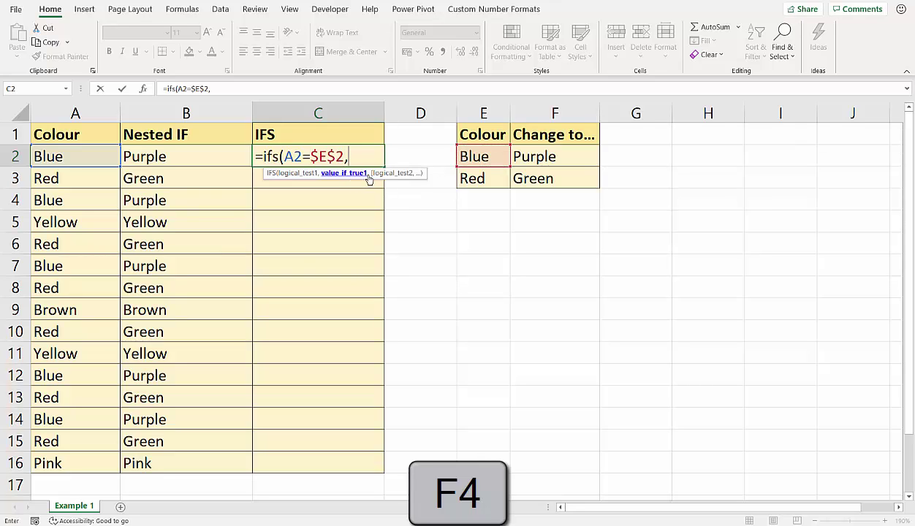
{"action": "left_click", "coordinate": [539, 159]}
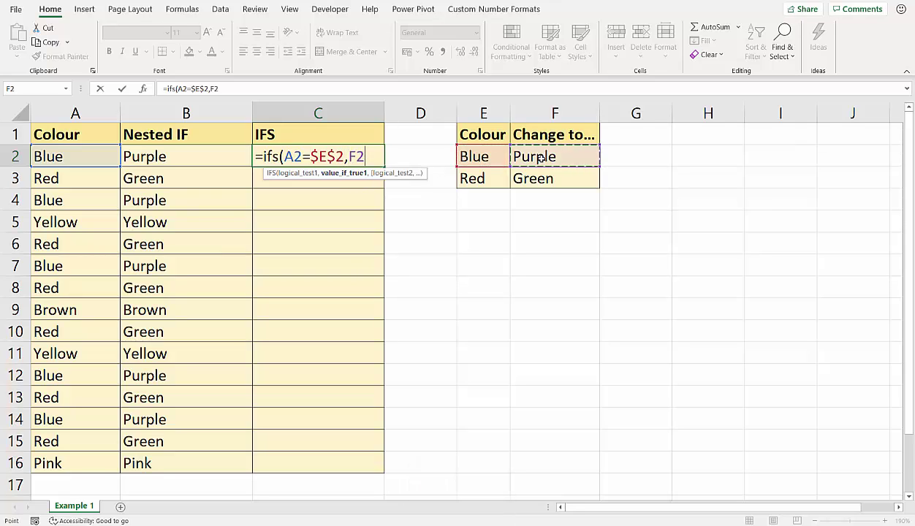
{"action": "key", "text": "F4"}
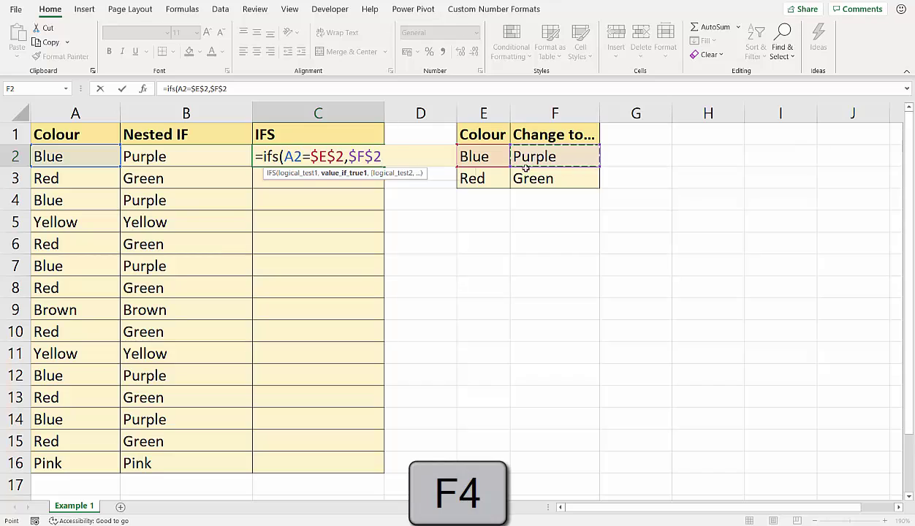
{"action": "type", "text": ","}
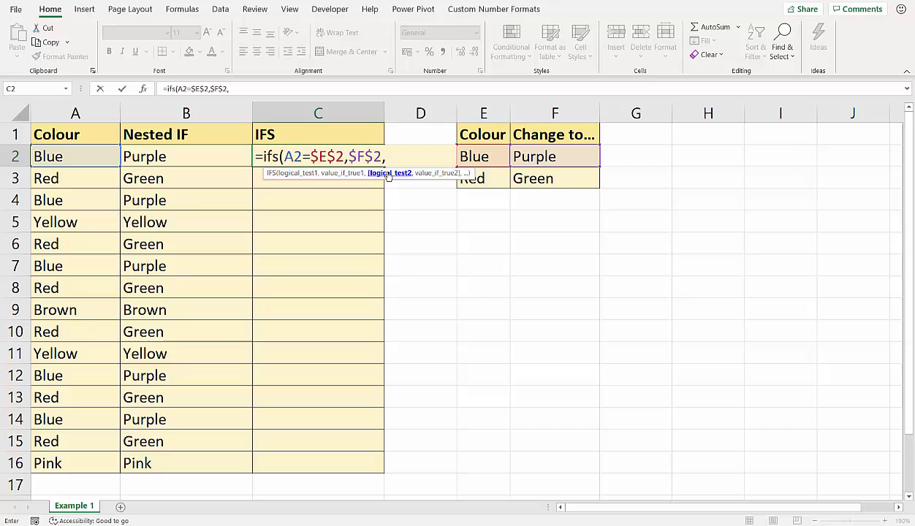
Add the second IFS pair: A2=$E$3 returns $F$3 (Green)
{"action": "left_click", "coordinate": [100, 153]}
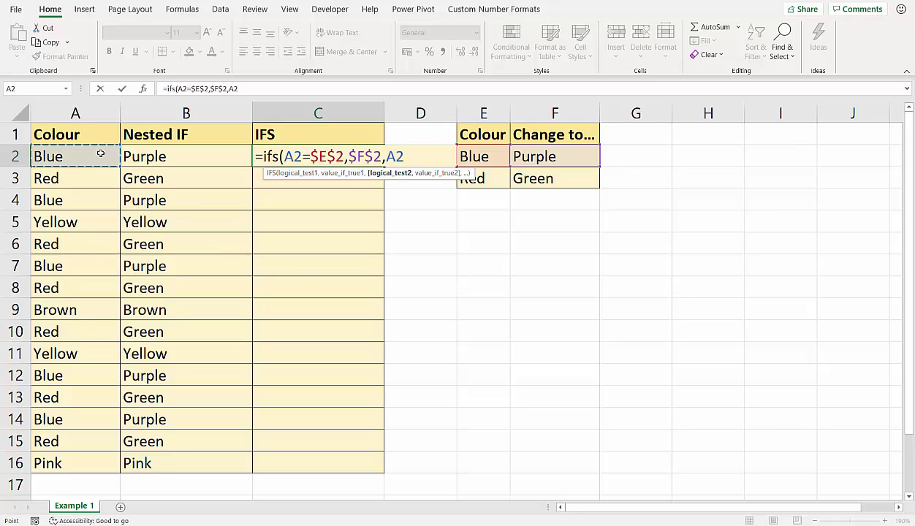
{"action": "type", "text": "="}
{"action": "left_click", "coordinate": [488, 180]}
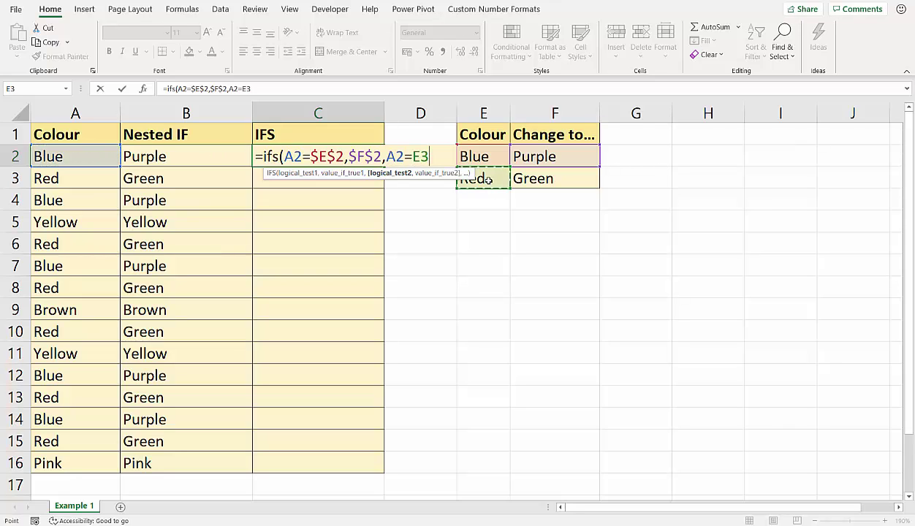
{"action": "key", "text": "F4"}
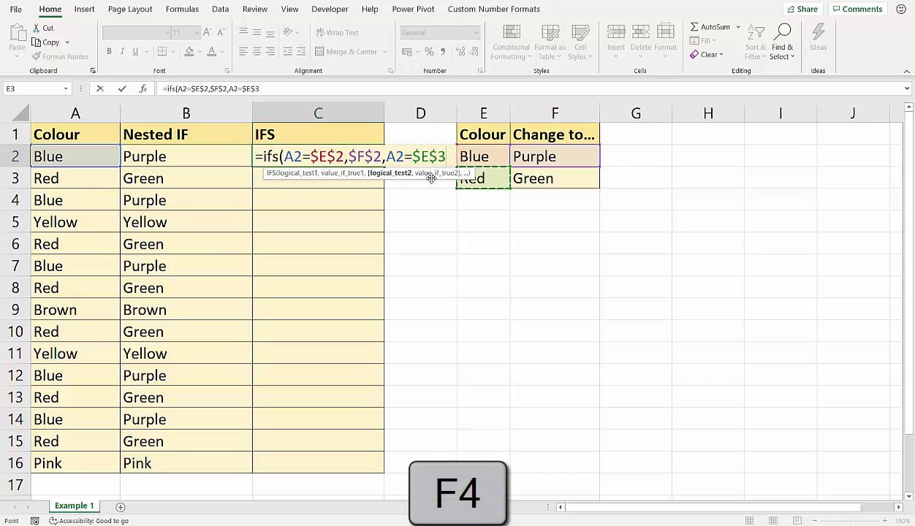
{"action": "left_click_drag", "start_coordinate": [428, 175], "coordinate": [426, 285]}
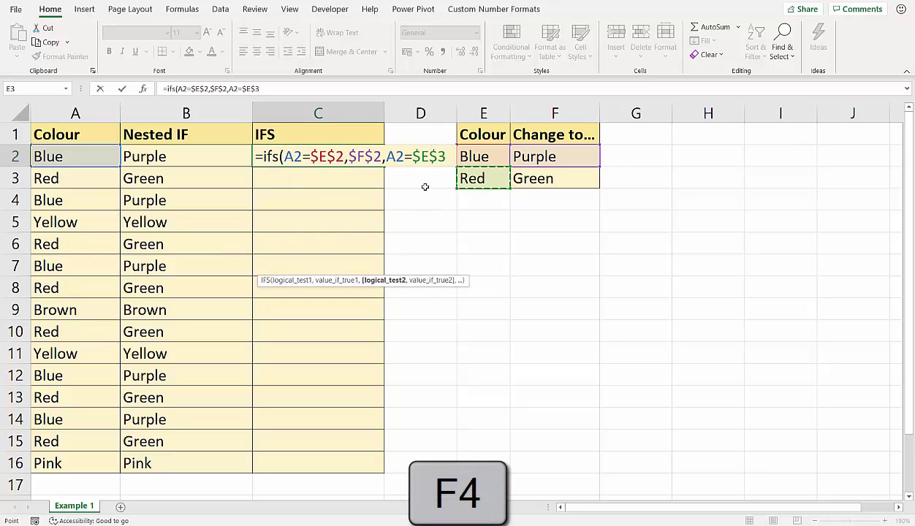
{"action": "type", "text": ","}
{"action": "left_click", "coordinate": [547, 178]}
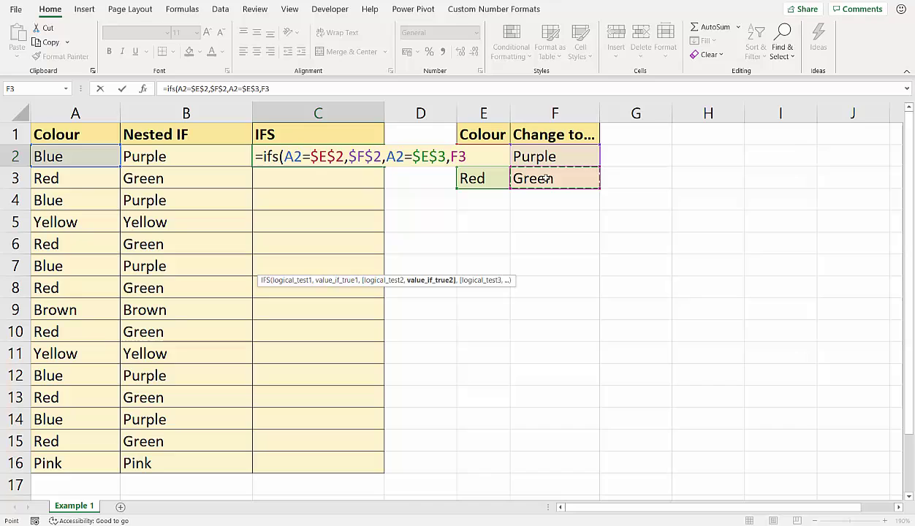
{"action": "key", "text": "F4"}
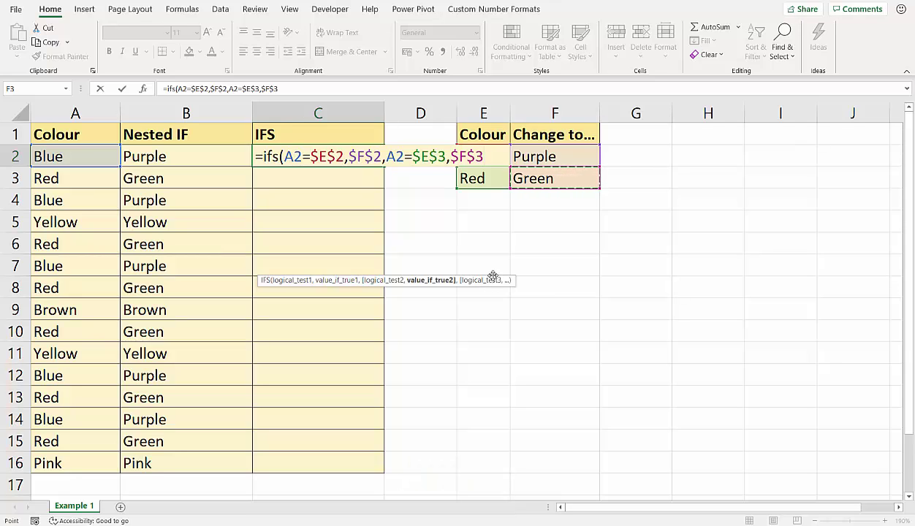
{"action": "type", "text": ","}
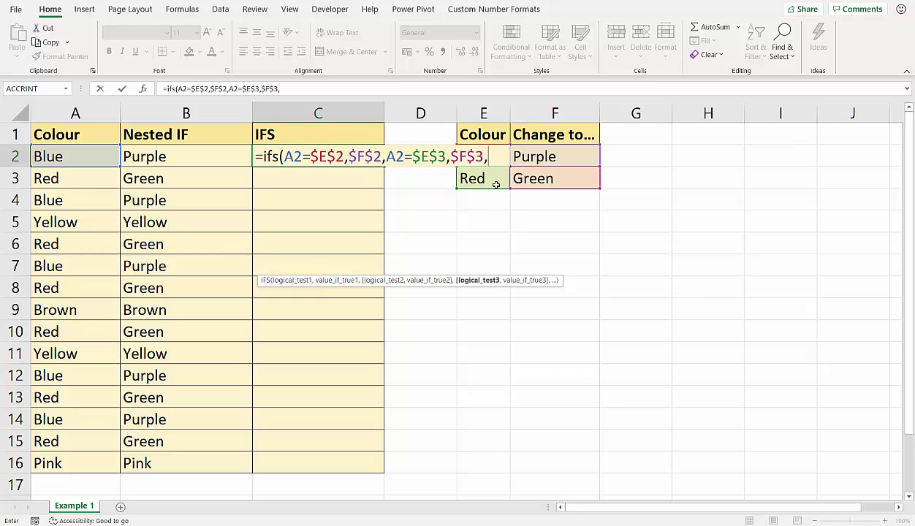
Finish the IFS with TRUE,A2 as the fallback and fill C2 down to row 16
{"action": "type", "text": "TRUE"}
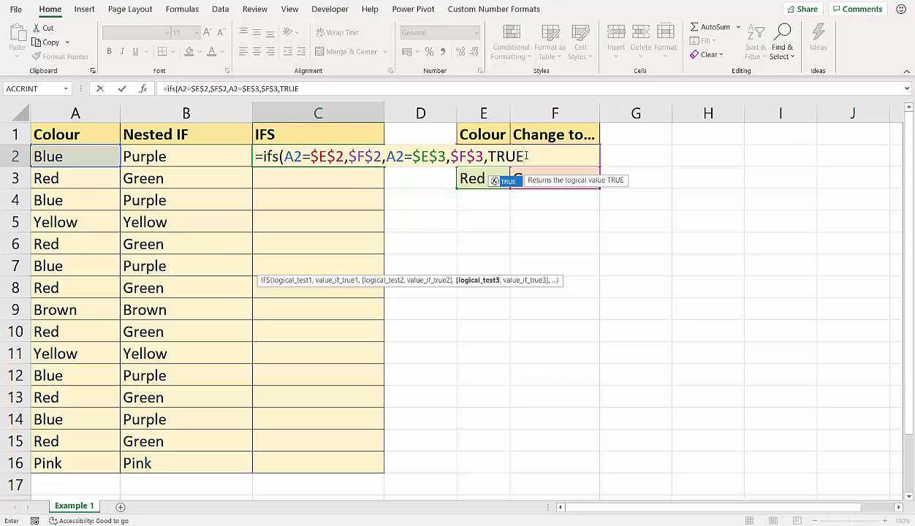
{"action": "type", "text": ","}
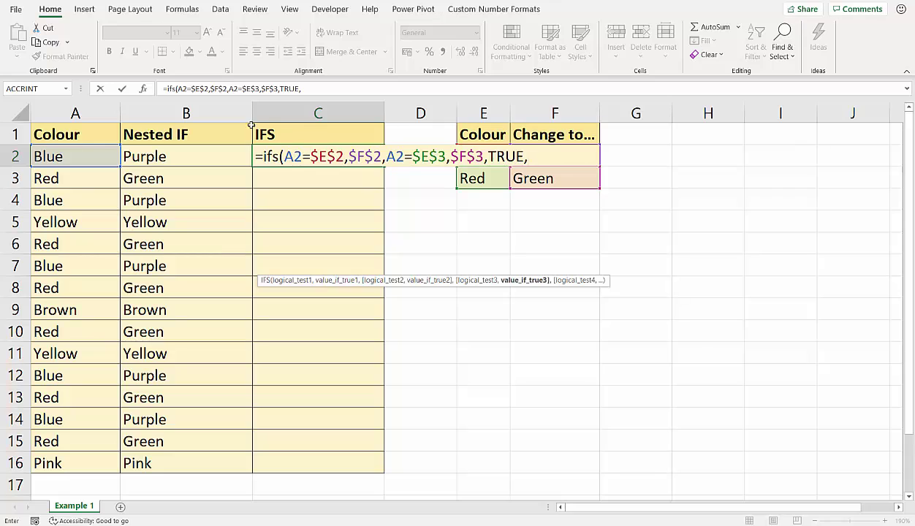
{"action": "left_click", "coordinate": [91, 152]}
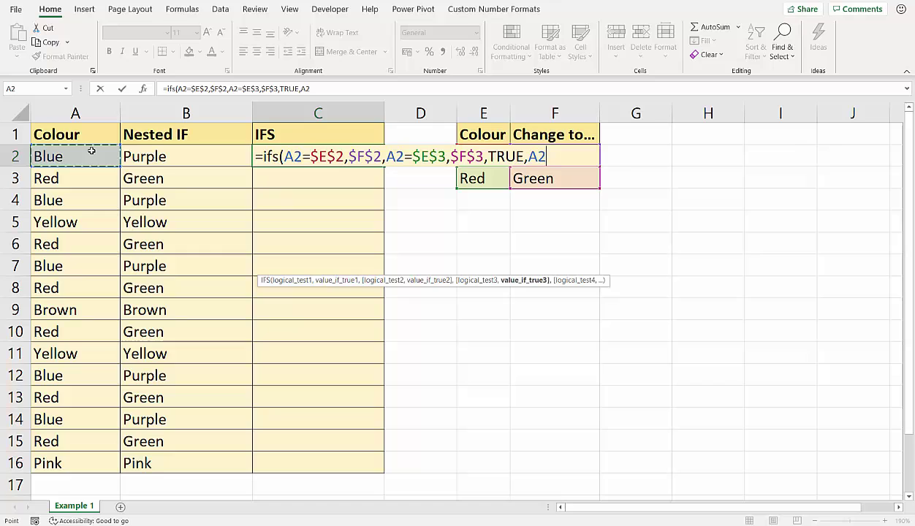
{"action": "type", "text": ")"}
{"action": "key", "text": "Return"}
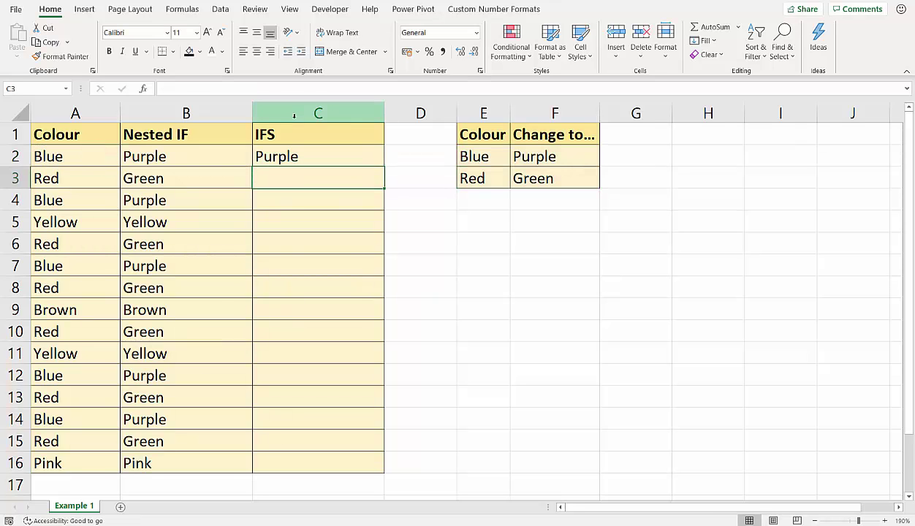
{"action": "left_click", "coordinate": [337, 157]}
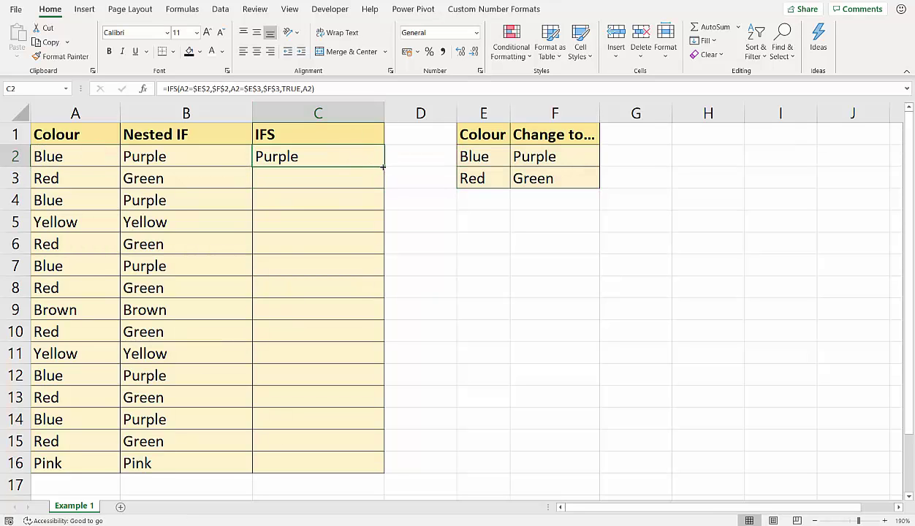
{"action": "double_click", "coordinate": [384, 167]}
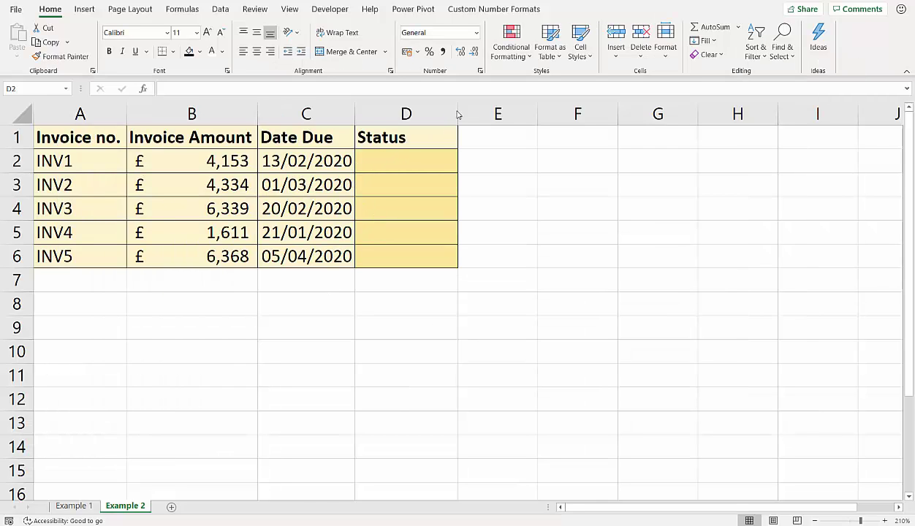
Widen column D so Status fits and begin a formula in D2 with =
{"action": "left_click_drag", "start_coordinate": [457, 114], "coordinate": [477, 114]}
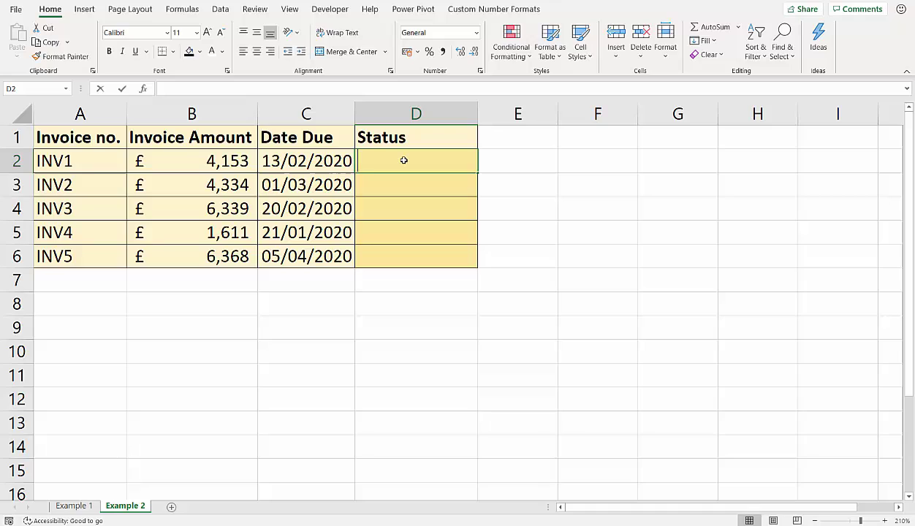
{"action": "type", "text": "="}
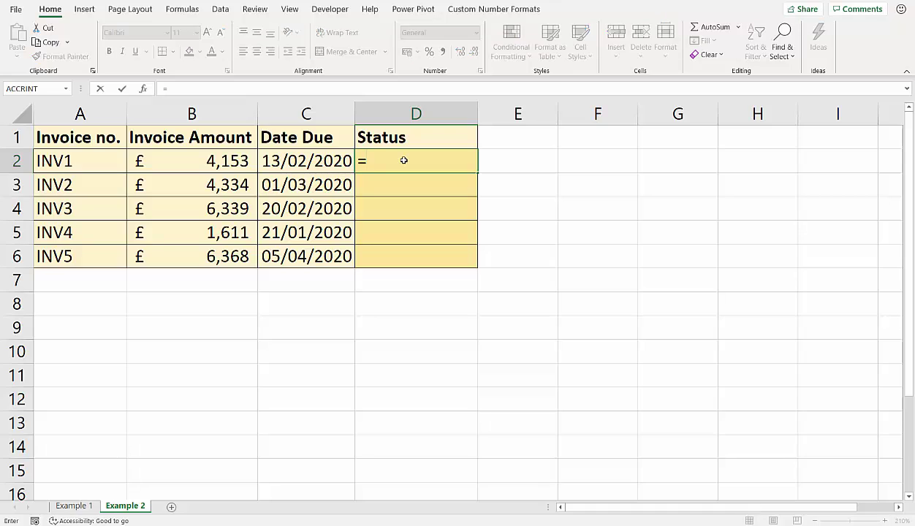
Enter =C2<TODAY() in D2 and fill it down to D6, then check C4 and reopen D2
{"action": "left_click", "coordinate": [329, 163]}
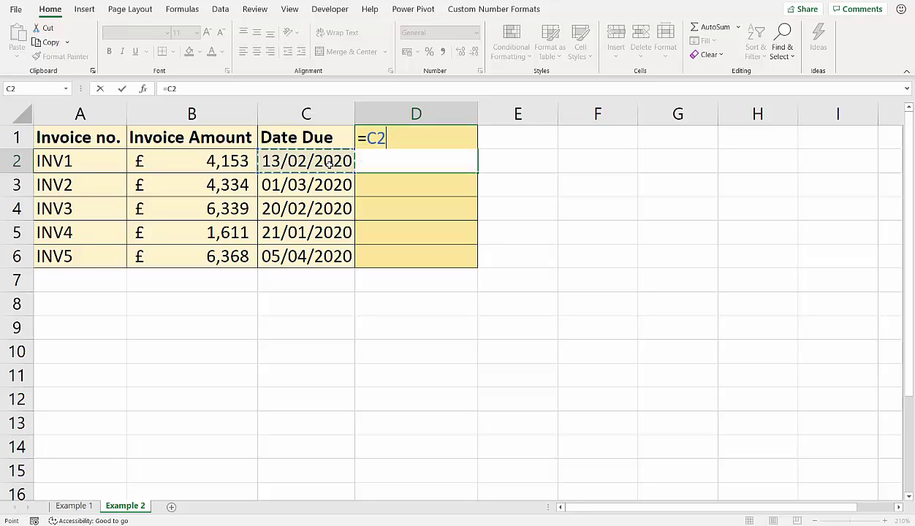
{"action": "type", "text": "<TODAY()"}
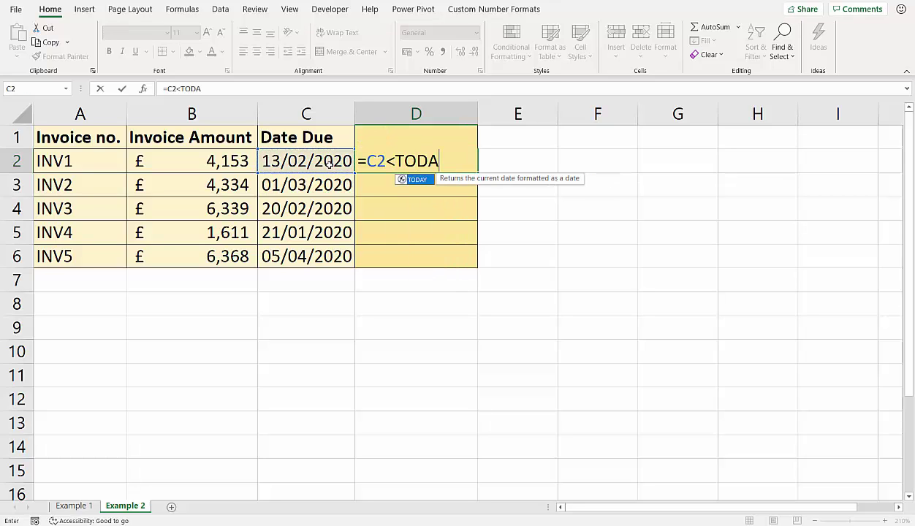
{"action": "type", "text": ")"}
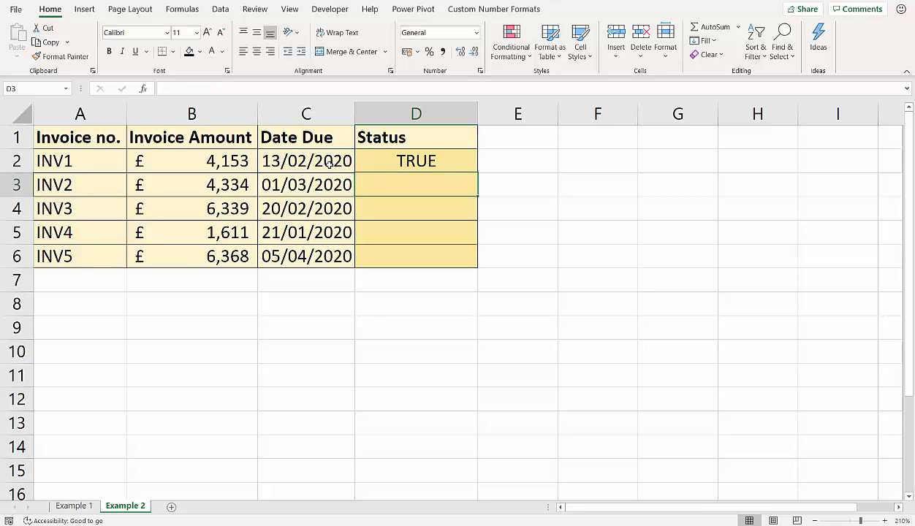
{"action": "left_click", "coordinate": [401, 161]}
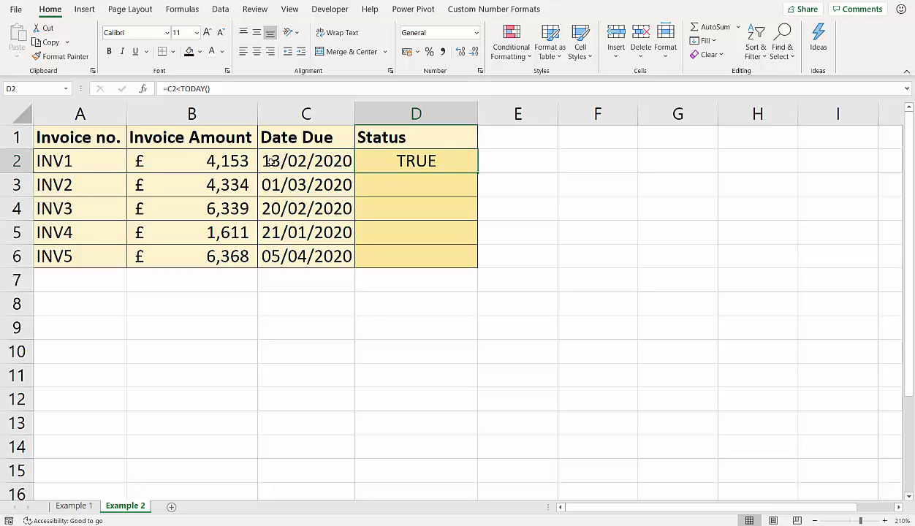
{"action": "double_click", "coordinate": [476, 172]}
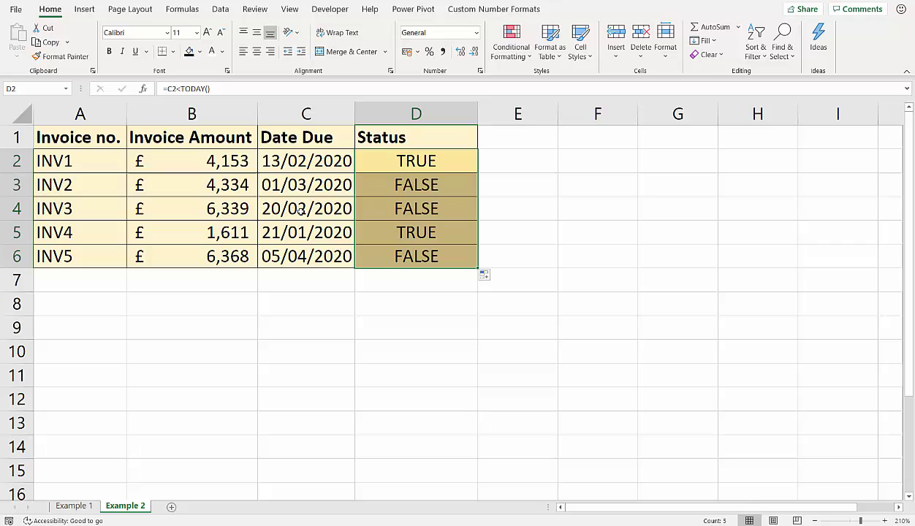
{"action": "left_click", "coordinate": [306, 208]}
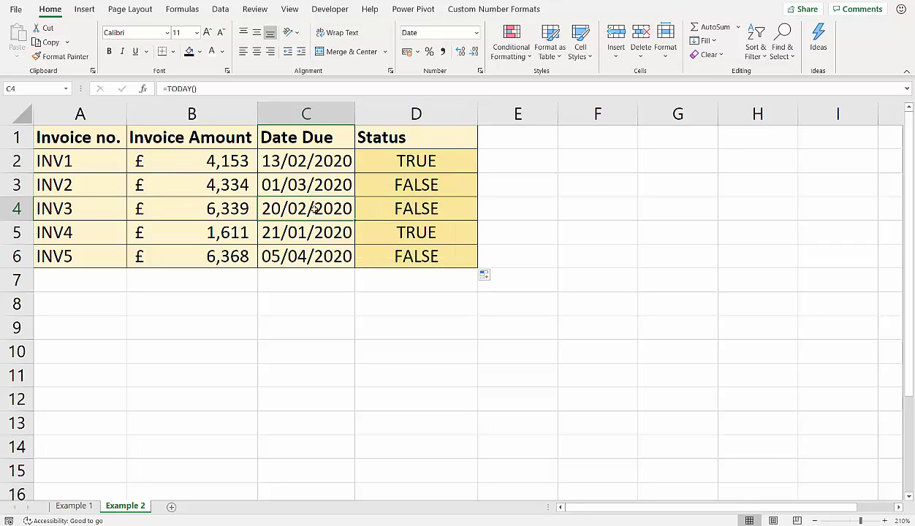
{"action": "double_click", "coordinate": [410, 162]}
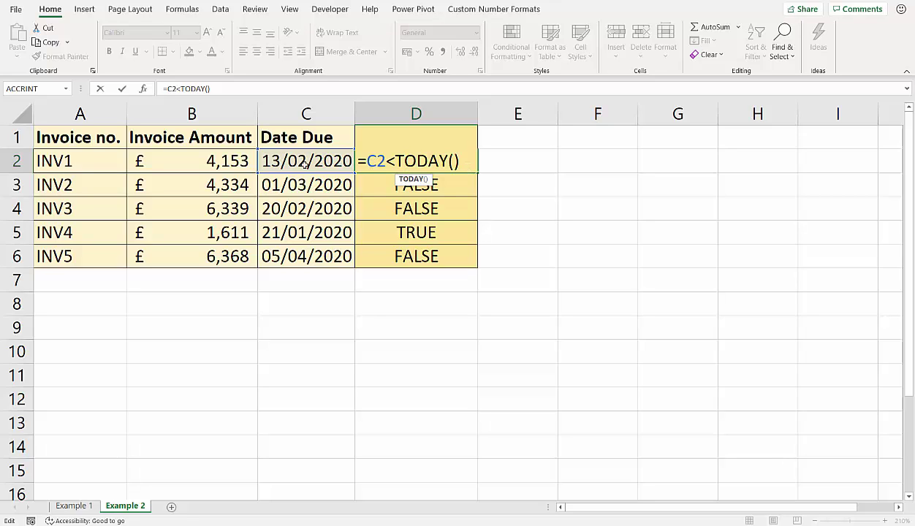
Rewrite D2 as =IF(C2<TODAY(),"Overdue", so past due dates return Overdue
{"action": "key", "text": "Return"}
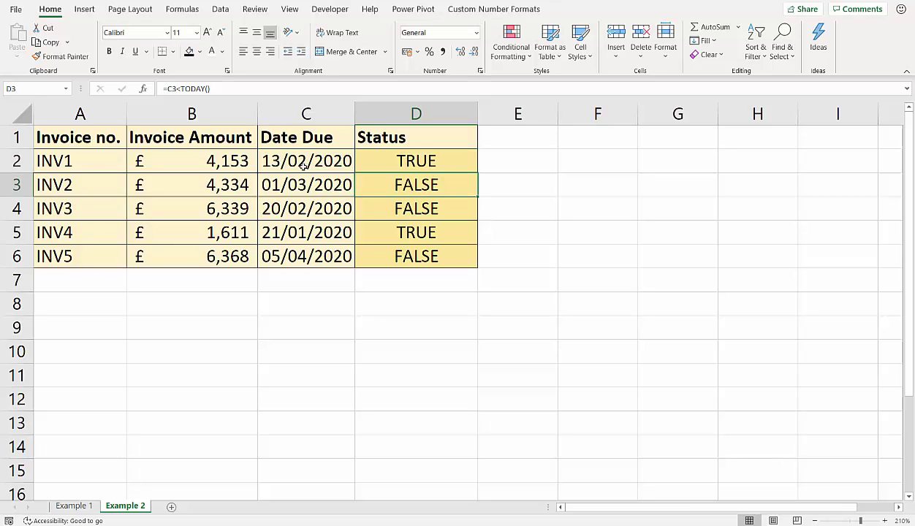
{"action": "double_click", "coordinate": [414, 163]}
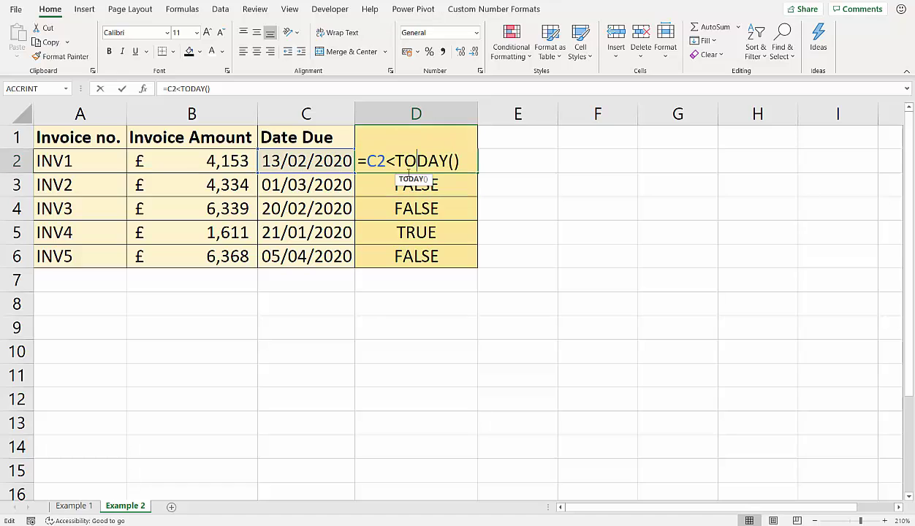
{"action": "left_click", "coordinate": [377, 168]}
{"action": "type", "text": "IF("}
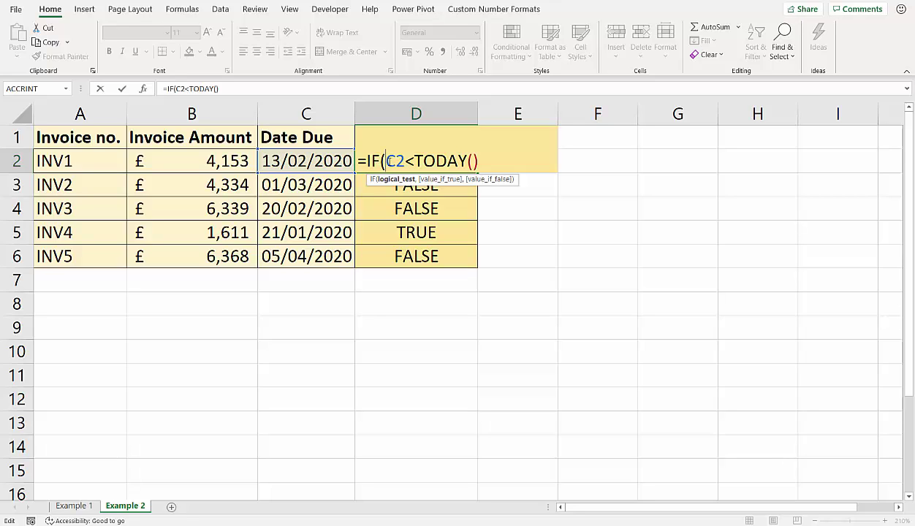
{"action": "type", "text": ","}
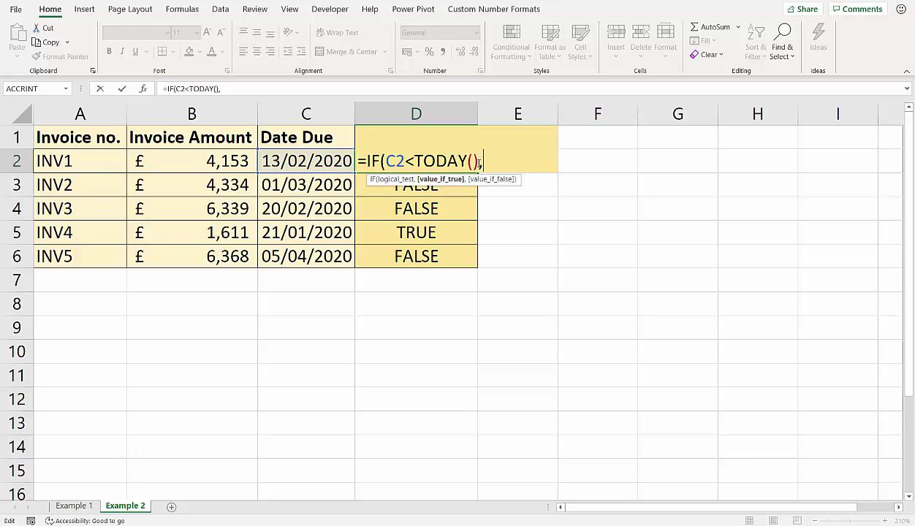
{"action": "type", "text": "\"Over due"}
{"action": "key", "text": "BackSpace"}
{"action": "key", "text": "BackSpace"}
{"action": "key", "text": "BackSpace"}
{"action": "key", "text": "BackSpace"}
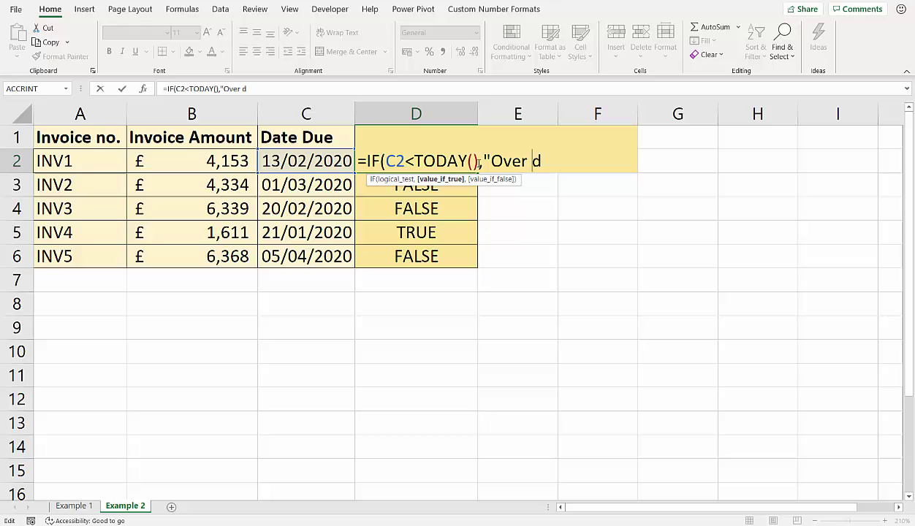
{"action": "type", "text": "due£"}
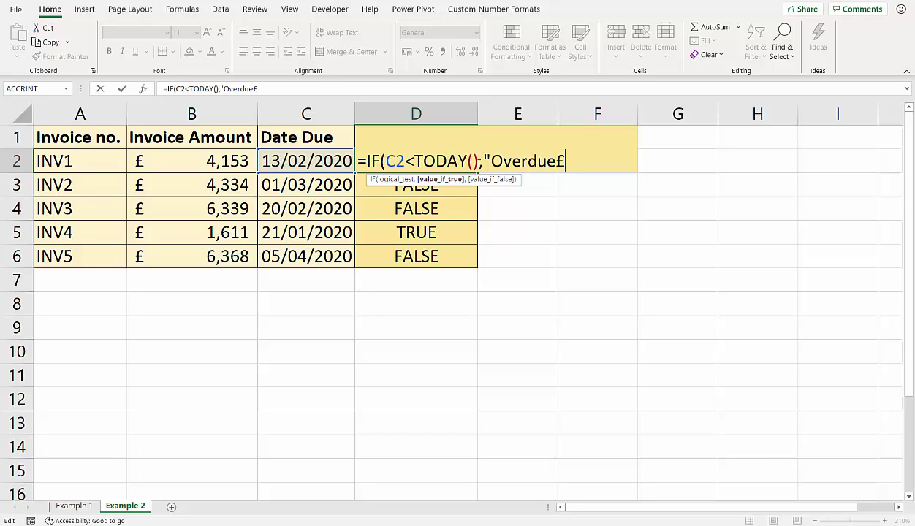
{"action": "key", "text": "BackSpace"}
{"action": "type", "text": "\","}
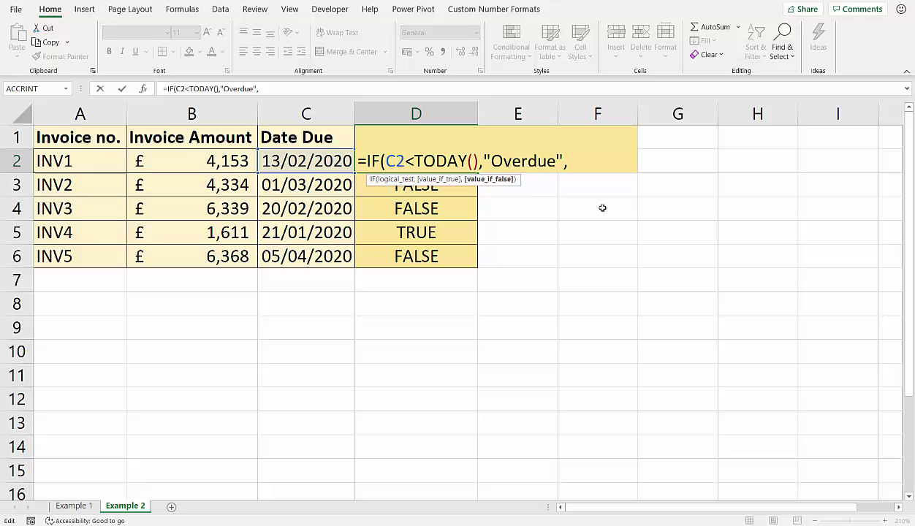
Complete D2 as =IF(C2<TODAY(),"Overdue",IF(C2=TODAY(),"Due Today","OK")) and commit it
{"action": "type", "text": "IF"}
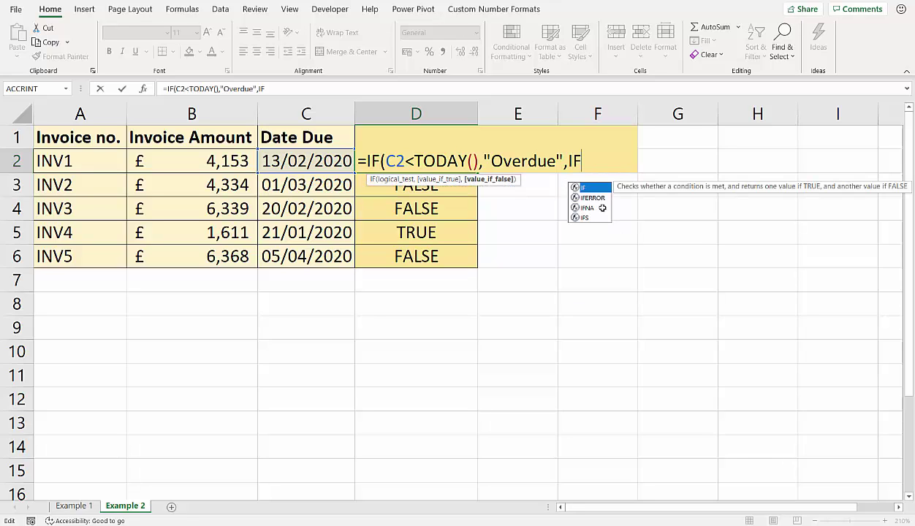
{"action": "type", "text": "("}
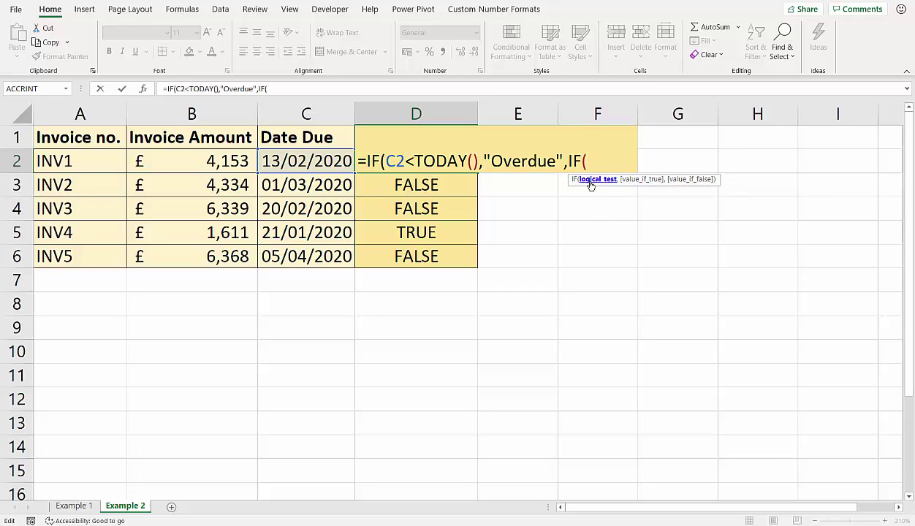
{"action": "left_click", "coordinate": [318, 162]}
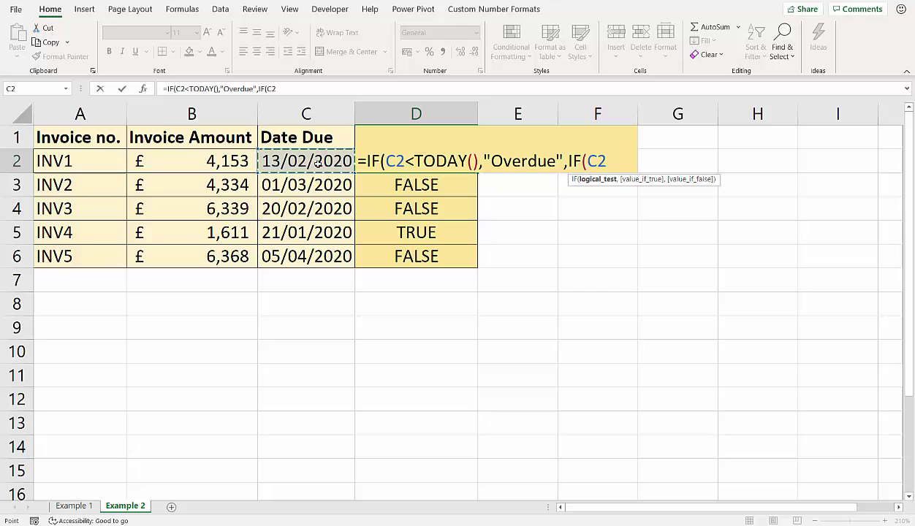
{"action": "type", "text": "=IF(C2<"}
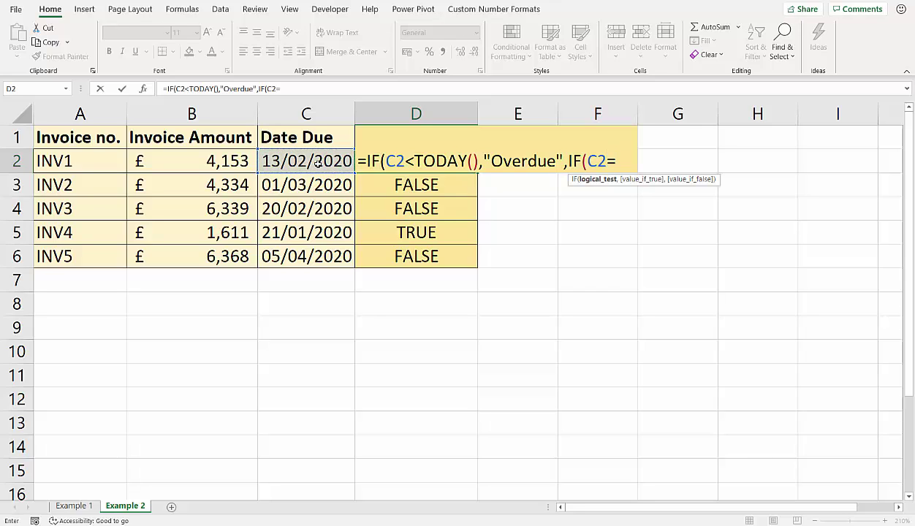
{"action": "type", "text": "TODAY"}
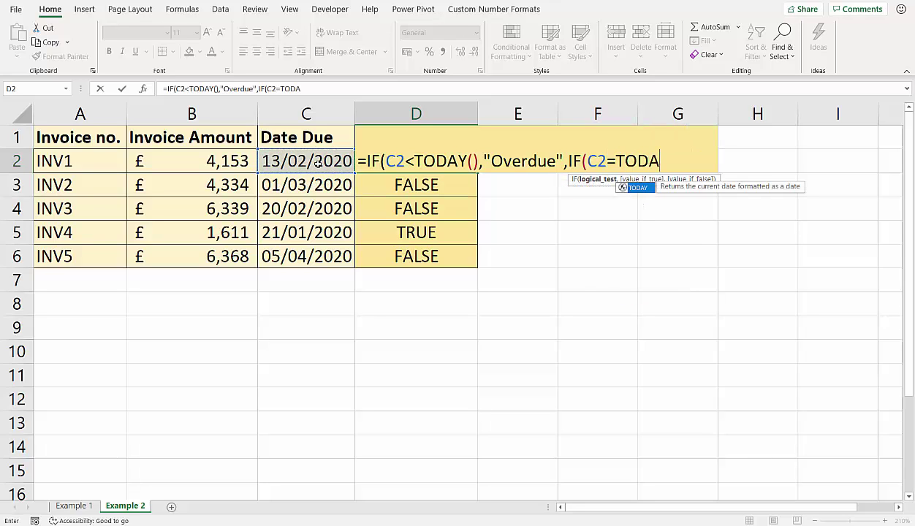
{"action": "type", "text": "()"}
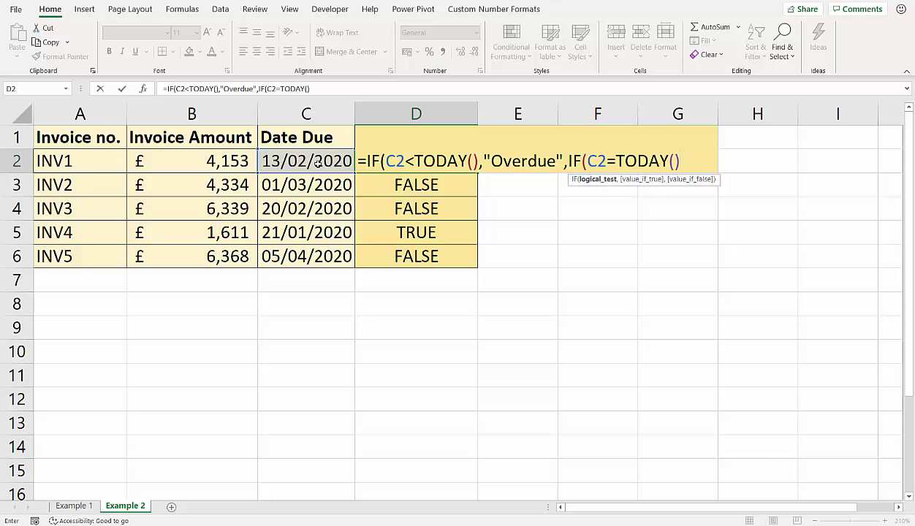
{"action": "type", "text": ","}
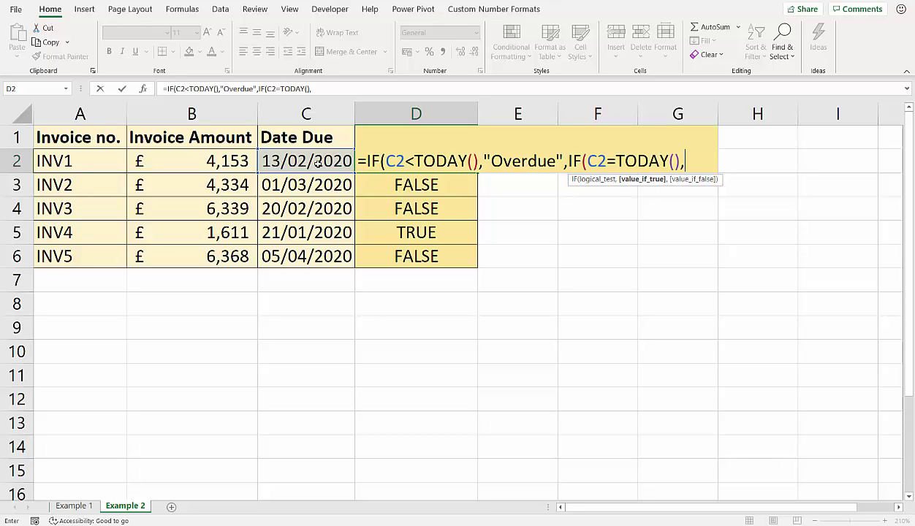
{"action": "type", "text": "\"O"}
{"action": "key", "text": "BackSpace"}
{"action": "type", "text": "Due "}
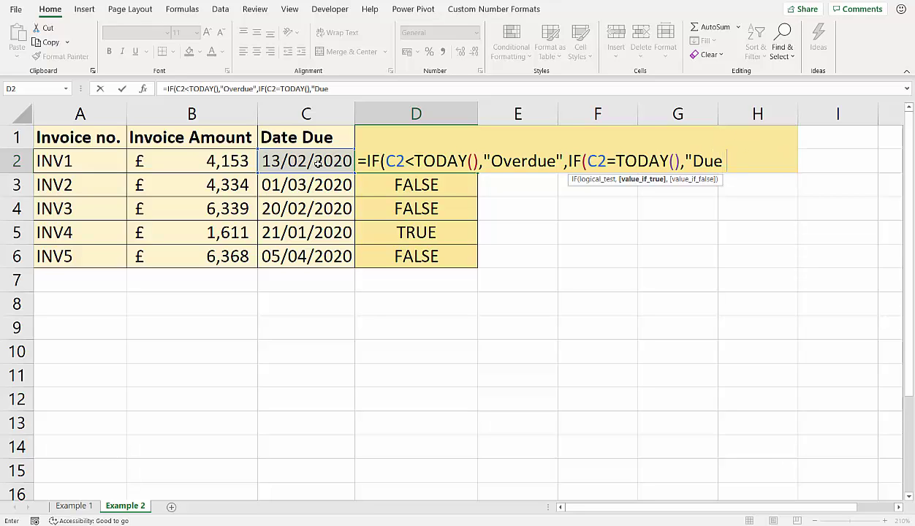
{"action": "type", "text": "Today\""}
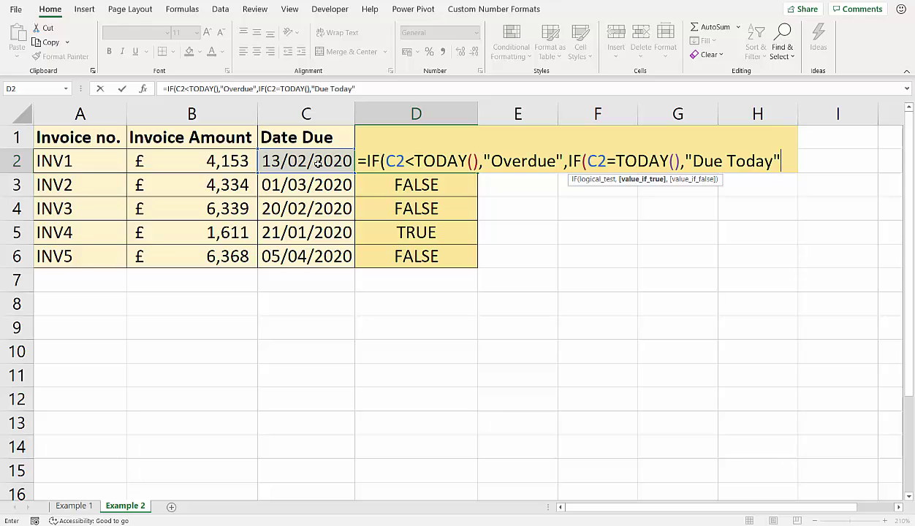
{"action": "type", "text": ","}
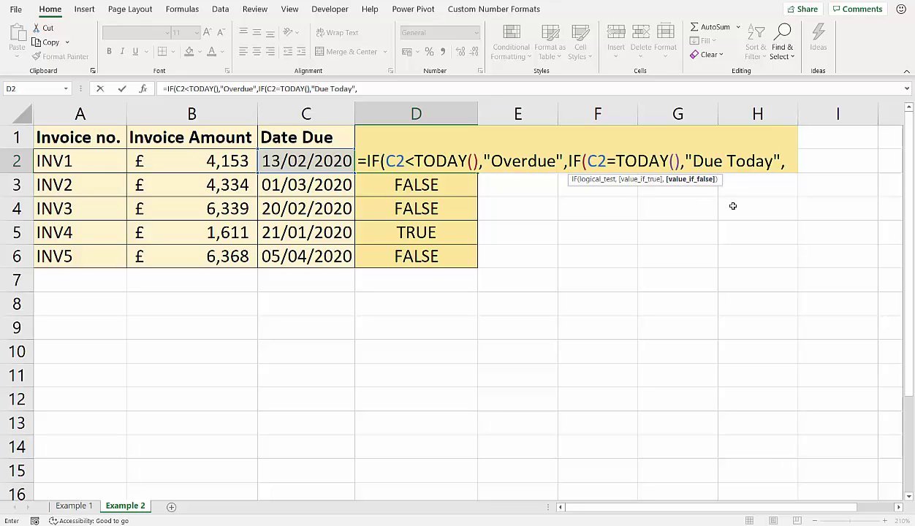
{"action": "type", "text": "\"OK"}
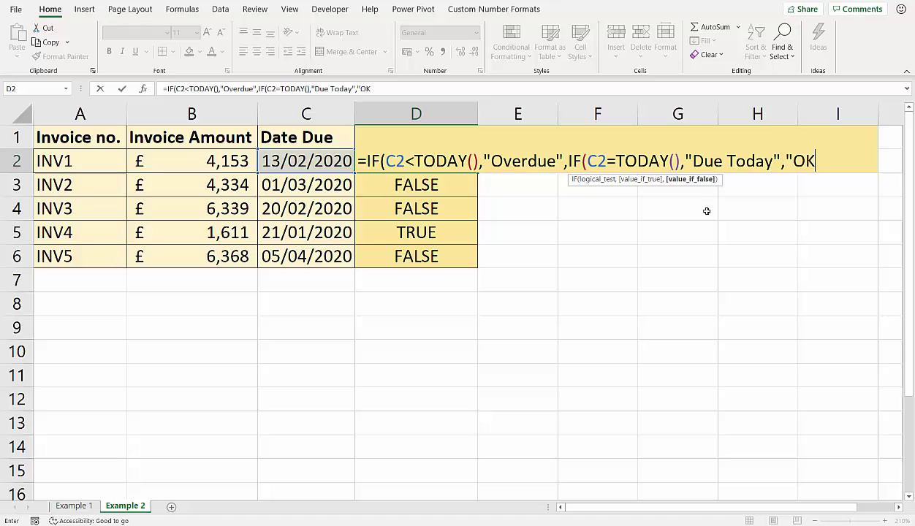
{"action": "type", "text": "\"))"}
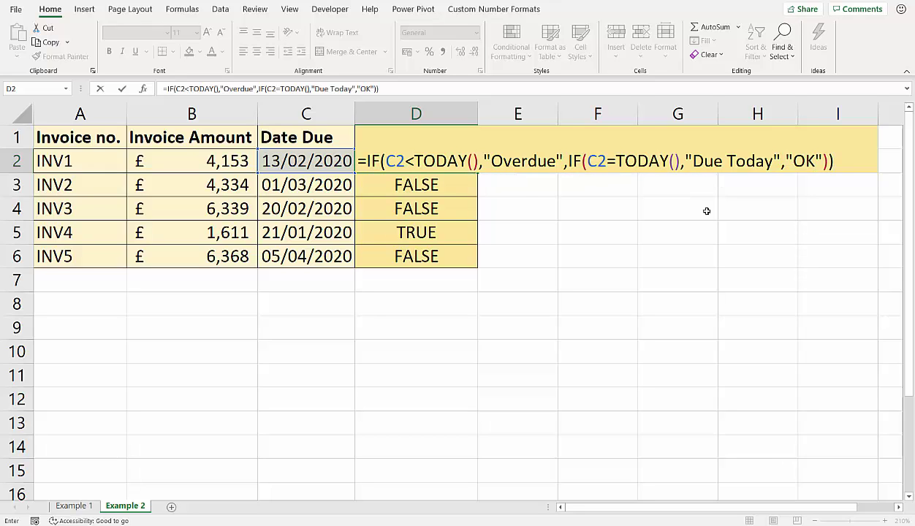
{"action": "key", "text": "Return"}
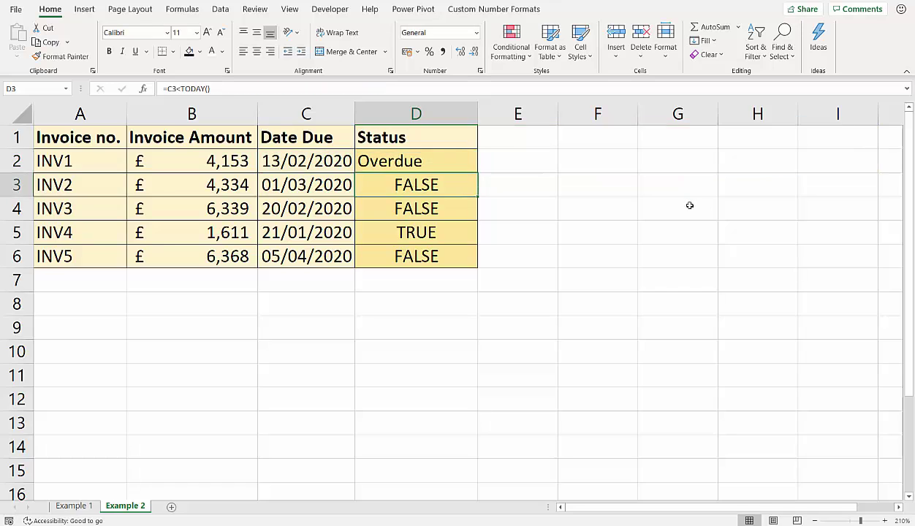
{"action": "left_click", "coordinate": [470, 159]}
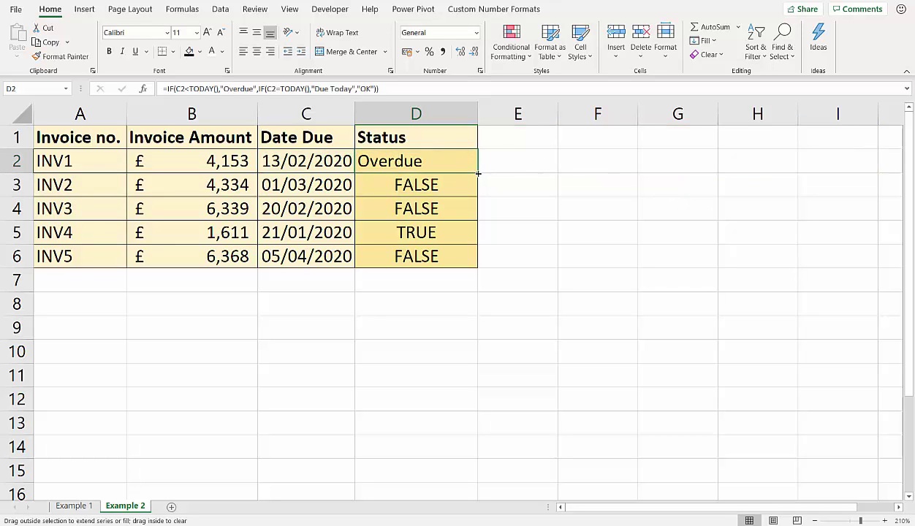
Fill D2's nested IF down to D6, then check C4's date and D2's first condition
{"action": "double_click", "coordinate": [478, 172]}
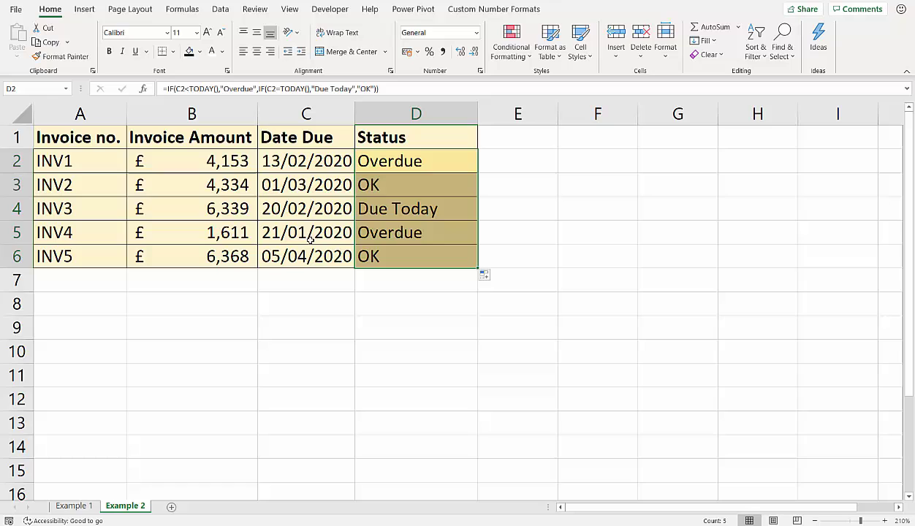
{"action": "left_click", "coordinate": [289, 212]}
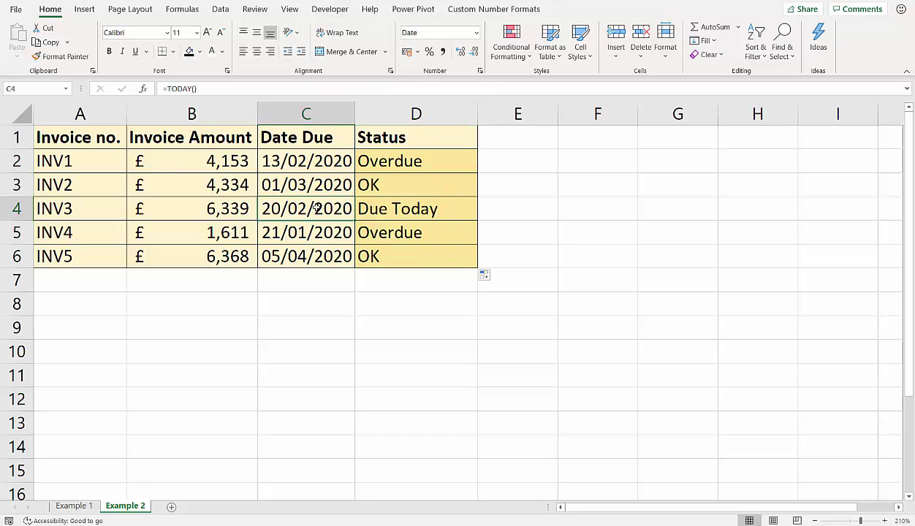
{"action": "double_click", "coordinate": [437, 160]}
{"action": "left_click_drag", "start_coordinate": [386, 160], "coordinate": [479, 162]}
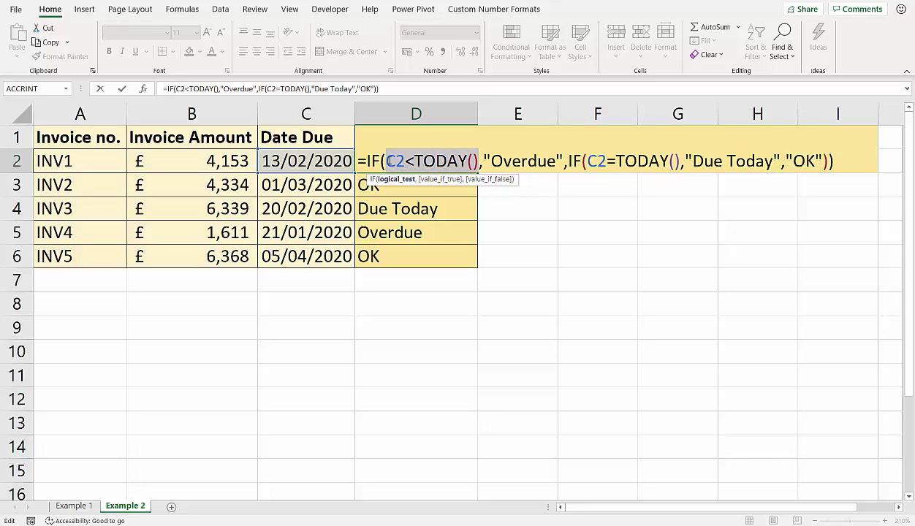
{"action": "left_click", "coordinate": [419, 161]}
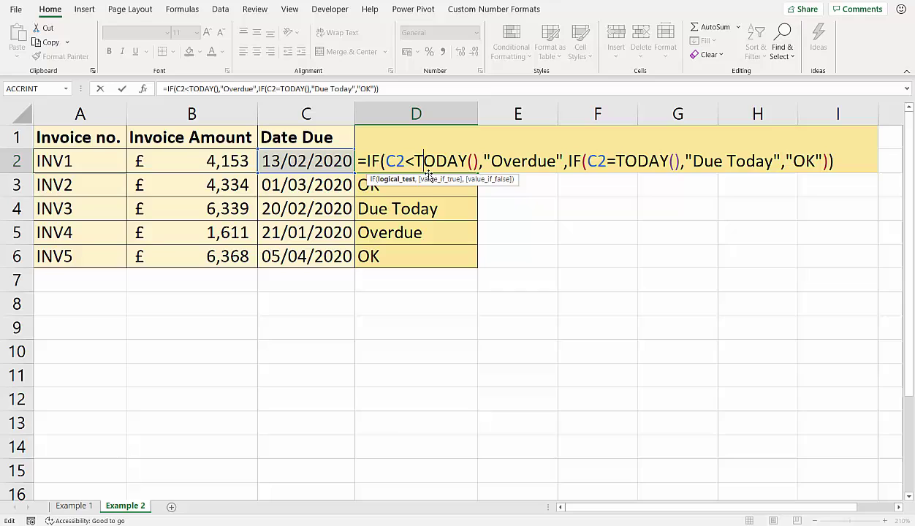
{"action": "double_click", "coordinate": [504, 161]}
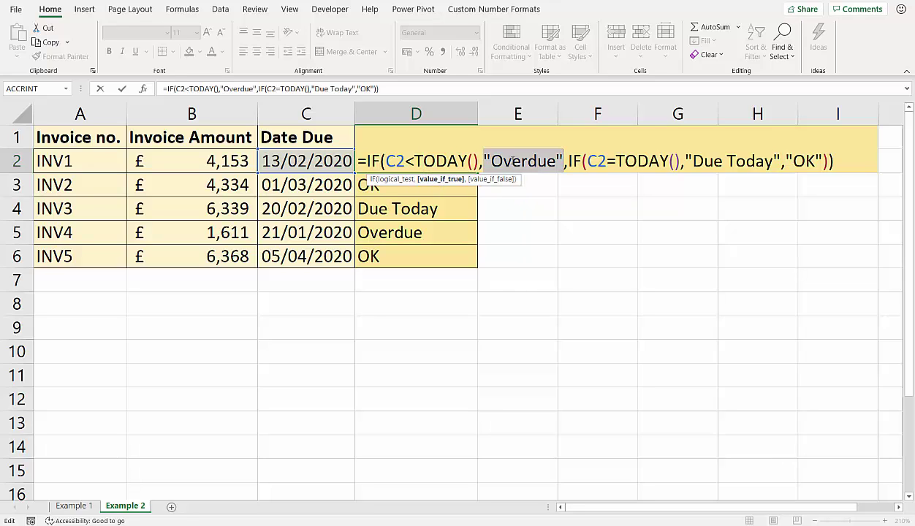
{"action": "left_click", "coordinate": [491, 179]}
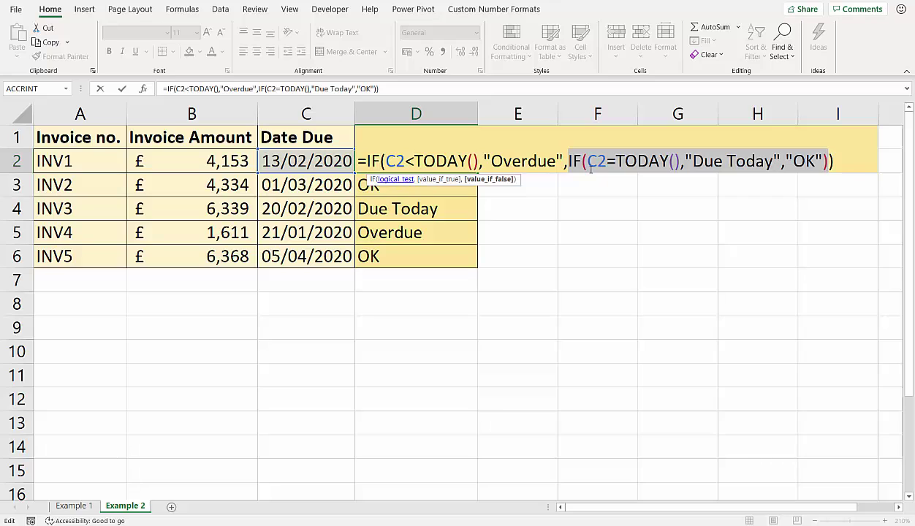
{"action": "left_click", "coordinate": [597, 160]}
{"action": "left_click", "coordinate": [584, 179]}
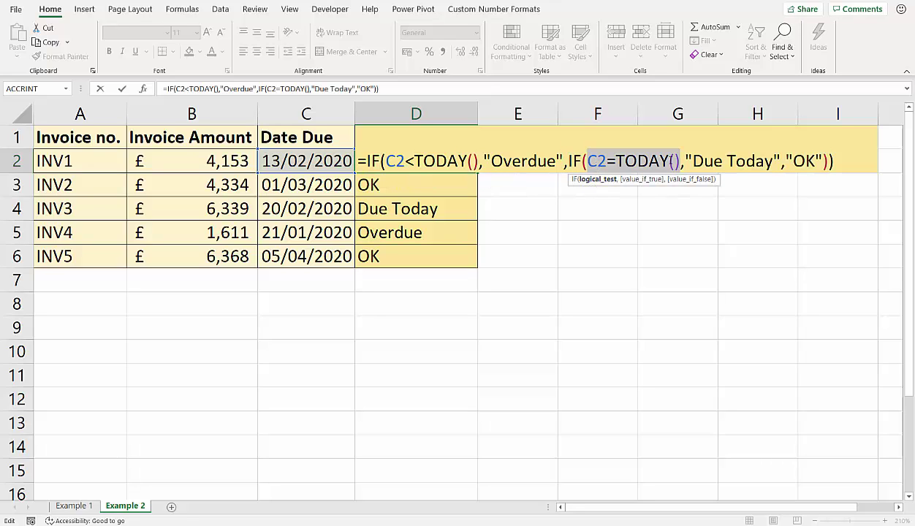
{"action": "left_click", "coordinate": [653, 183]}
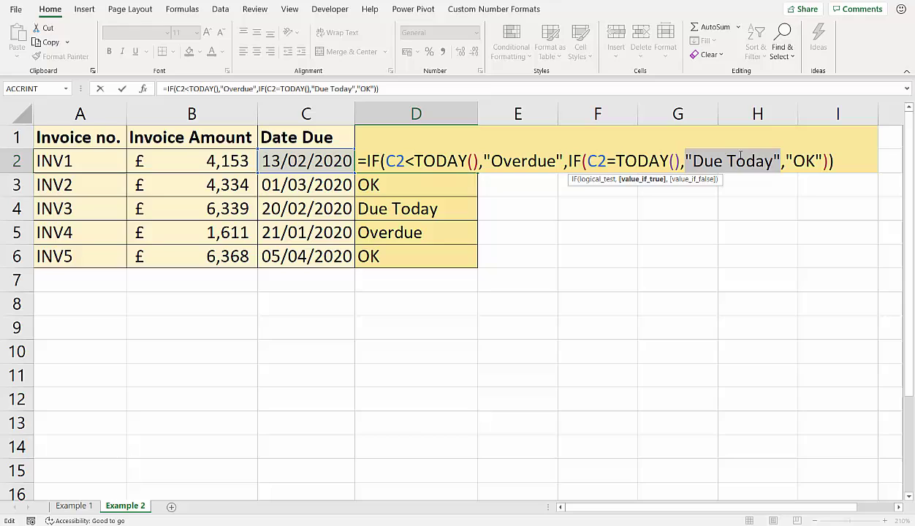
{"action": "left_click", "coordinate": [693, 179]}
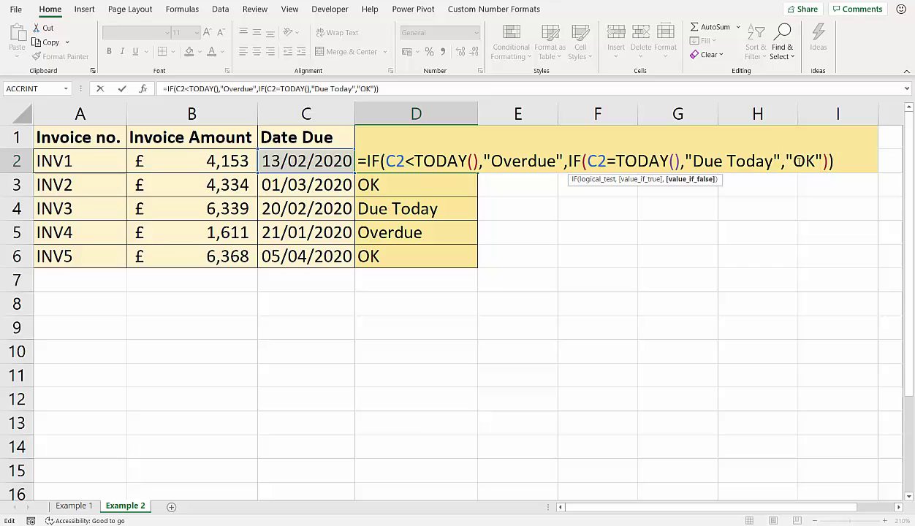
{"action": "double_click", "coordinate": [817, 166]}
{"action": "left_click_drag", "start_coordinate": [817, 161], "coordinate": [819, 162]}
{"action": "left_click", "coordinate": [446, 157]}
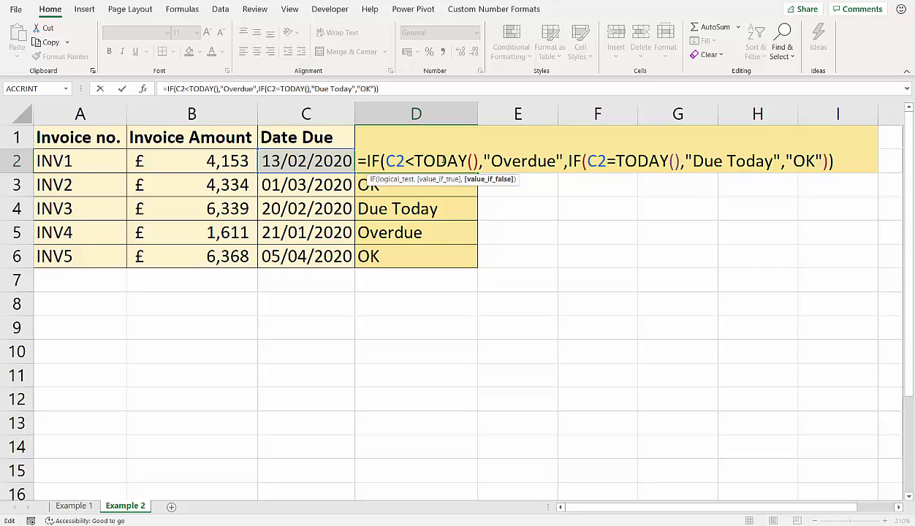
{"action": "left_click", "coordinate": [394, 179]}
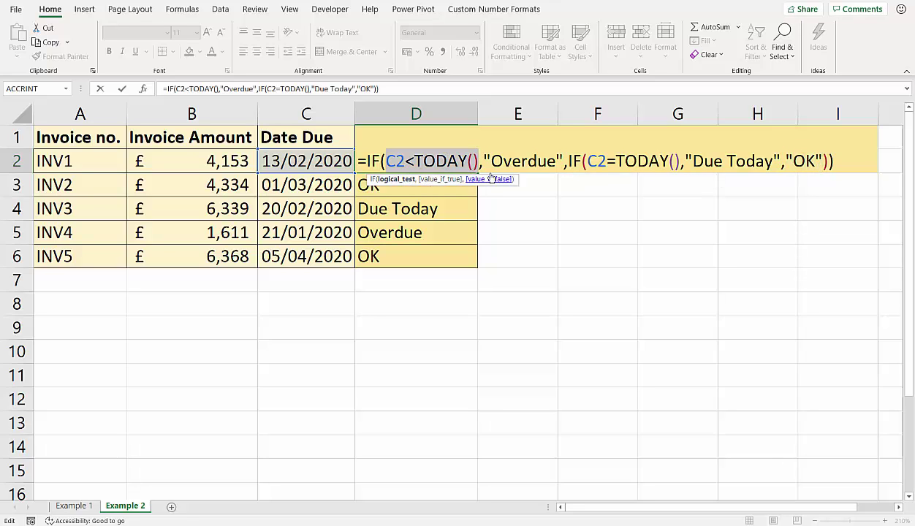
{"action": "left_click", "coordinate": [580, 155]}
{"action": "left_click", "coordinate": [616, 181]}
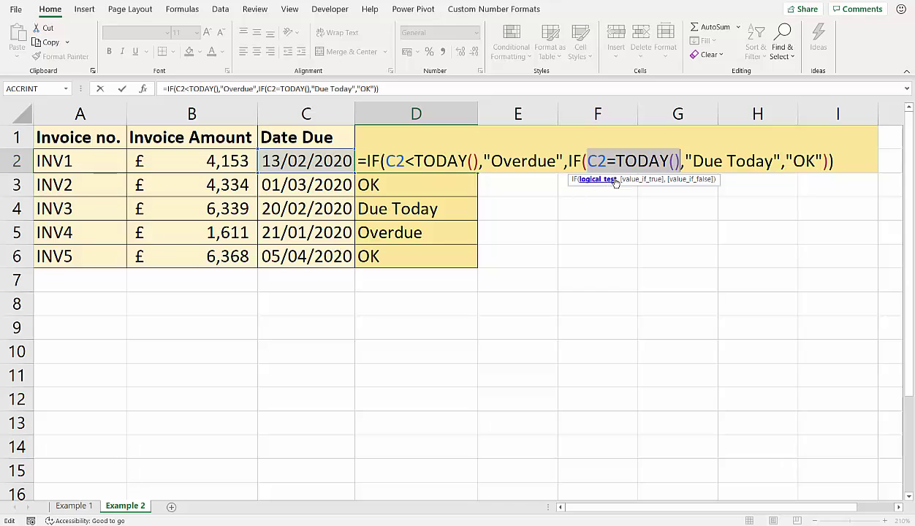
{"action": "left_click", "coordinate": [835, 167]}
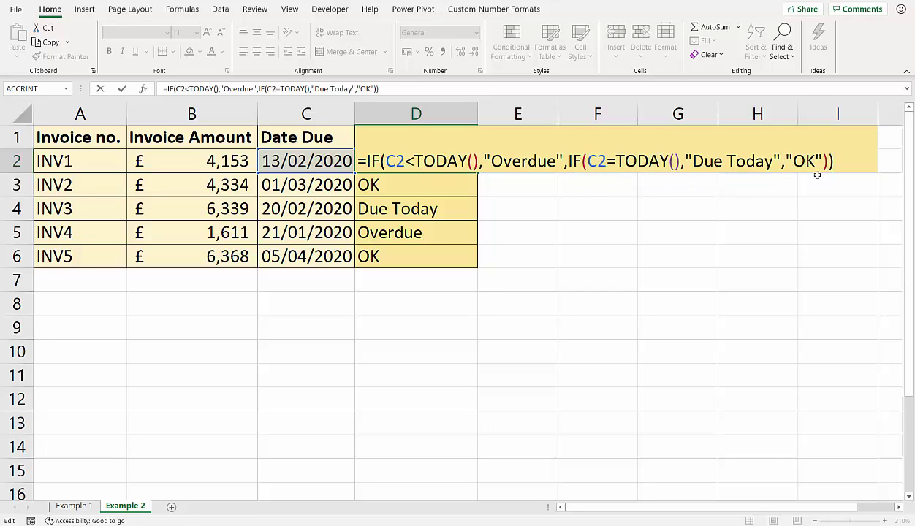
{"action": "key", "text": "Return"}
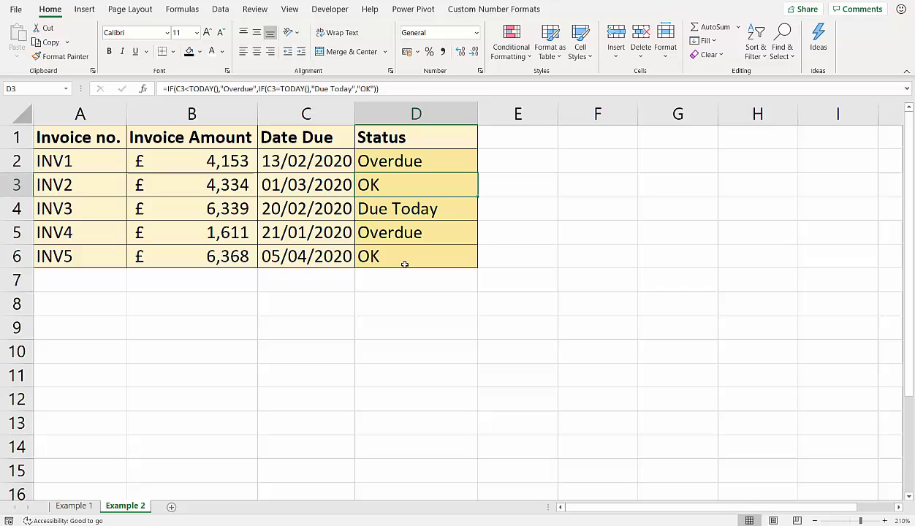
Enter =IFS(C2<TODAY(),"Overdue",C2=TODAY(),"Due Today",TRUE,"OK") in cell E2
{"action": "left_click", "coordinate": [522, 140]}
{"action": "left_click", "coordinate": [515, 164]}
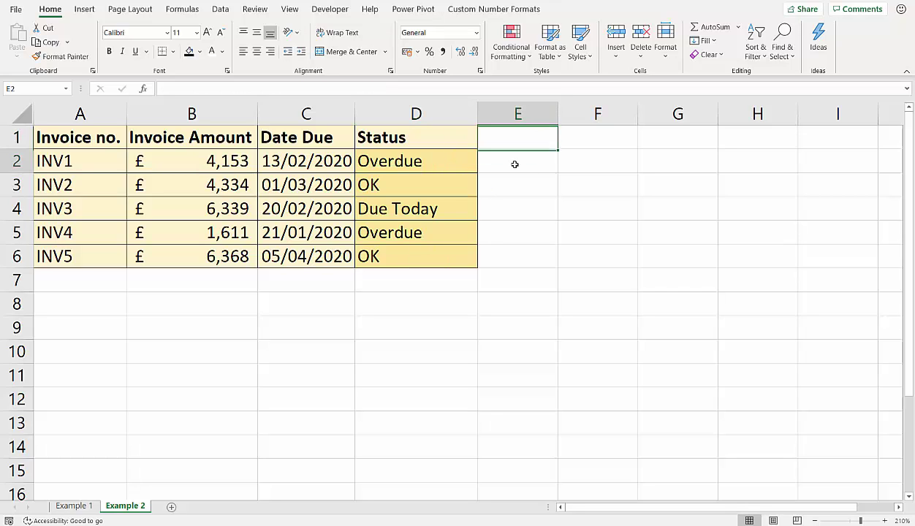
{"action": "type", "text": "=if"}
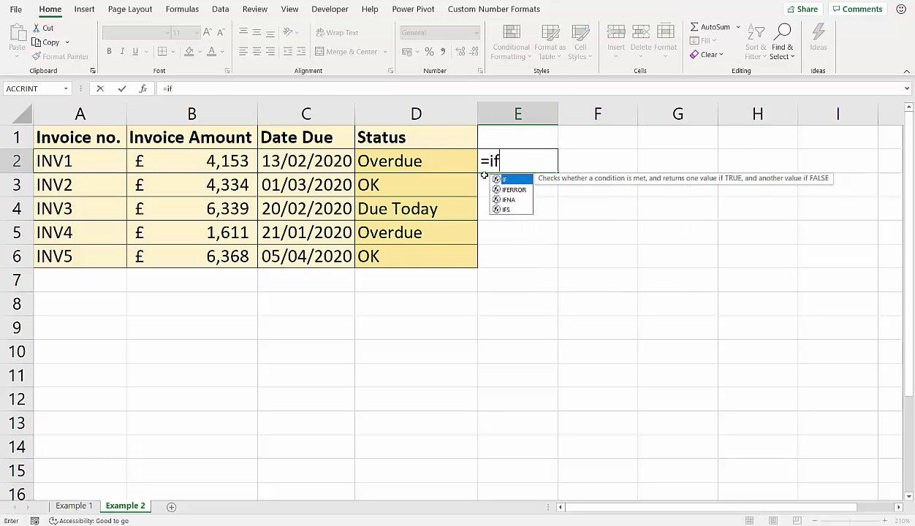
{"action": "type", "text": "s("}
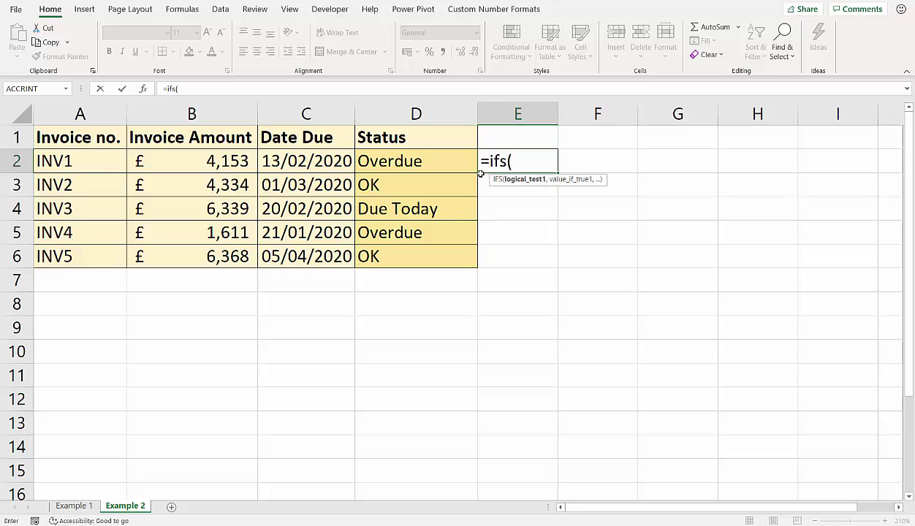
{"action": "left_click", "coordinate": [342, 159]}
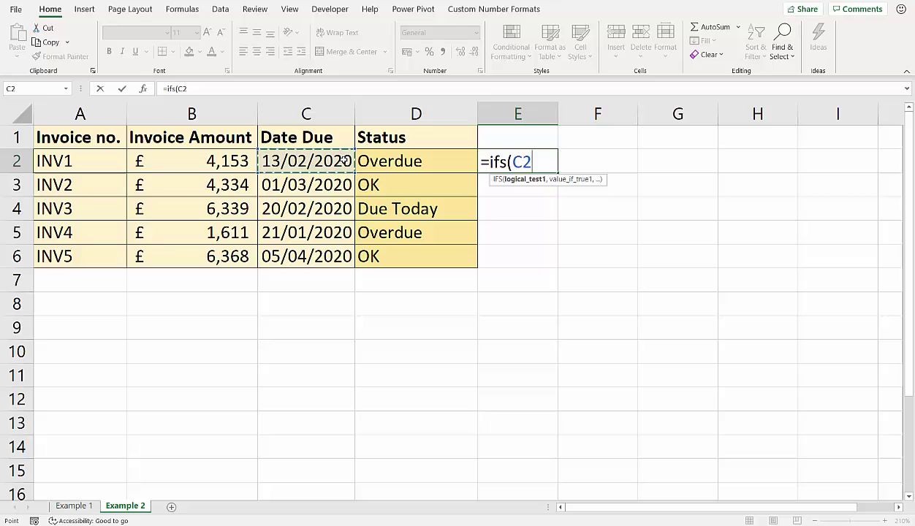
{"action": "type", "text": "<"}
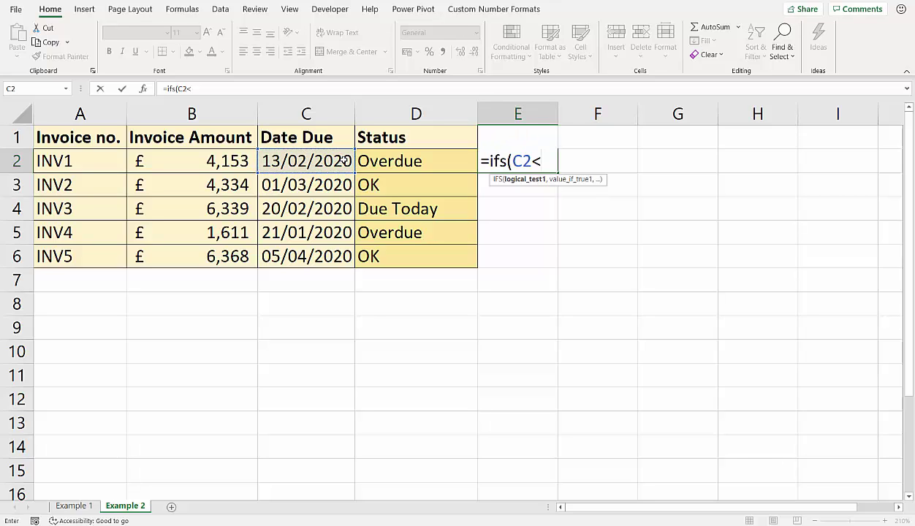
{"action": "type", "text": "TODA"}
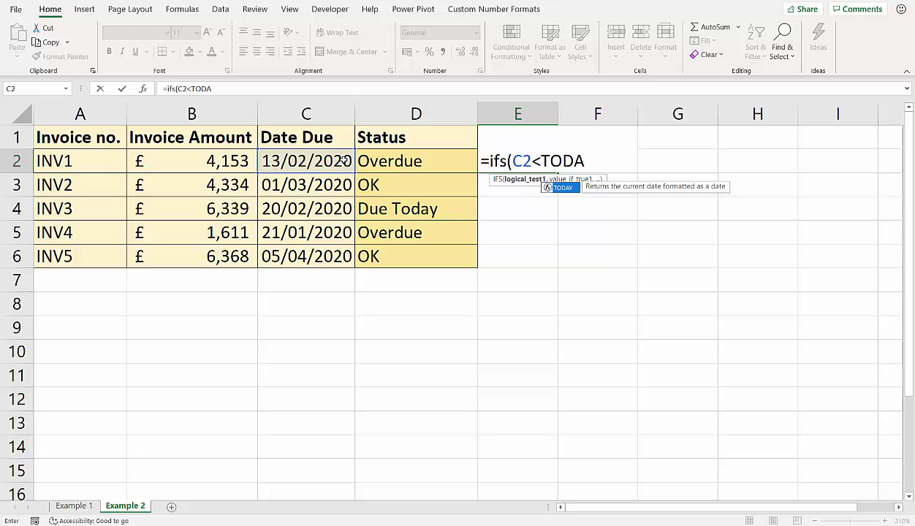
{"action": "type", "text": "Y()"}
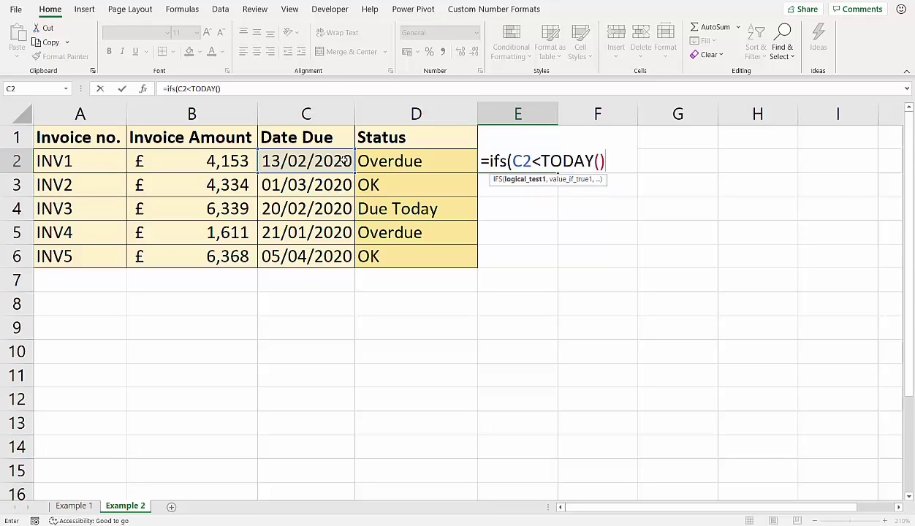
{"action": "type", "text": ",\""}
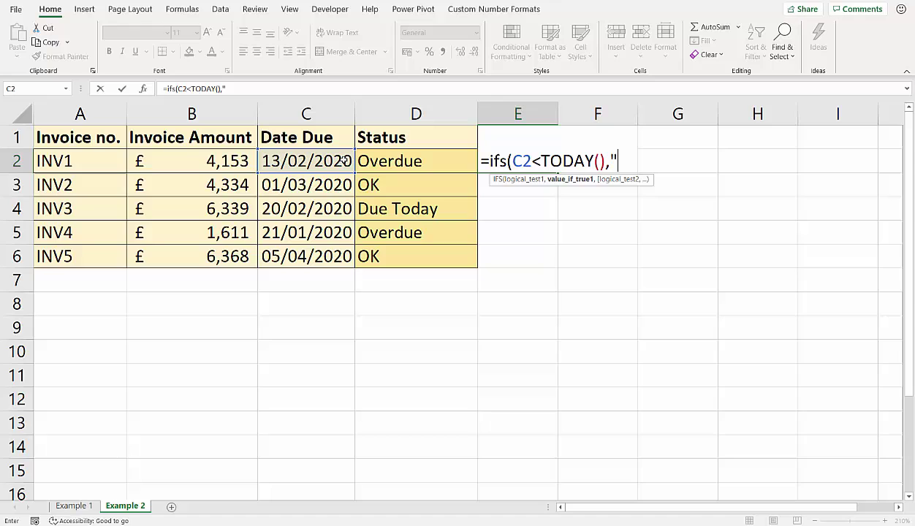
{"action": "type", "text": "Overrd"}
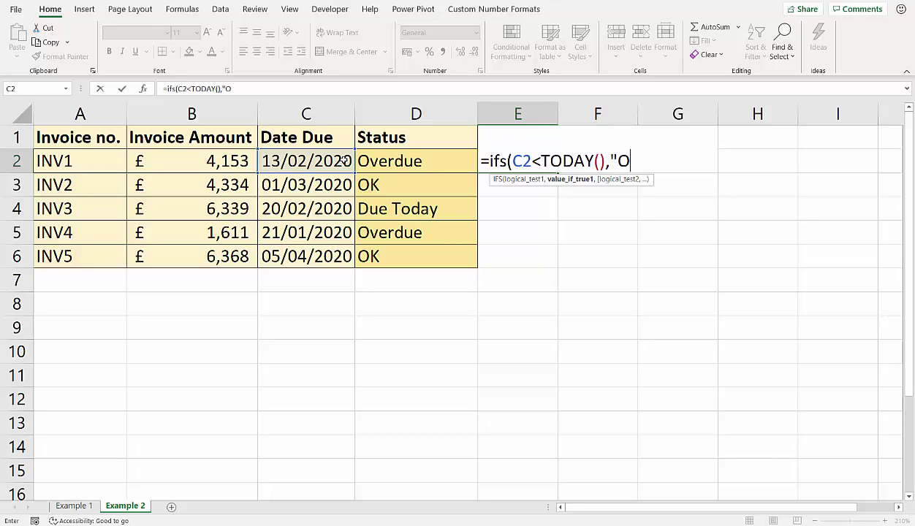
{"action": "key", "text": "BackSpace"}
{"action": "key", "text": "BackSpace"}
{"action": "type", "text": "due\","}
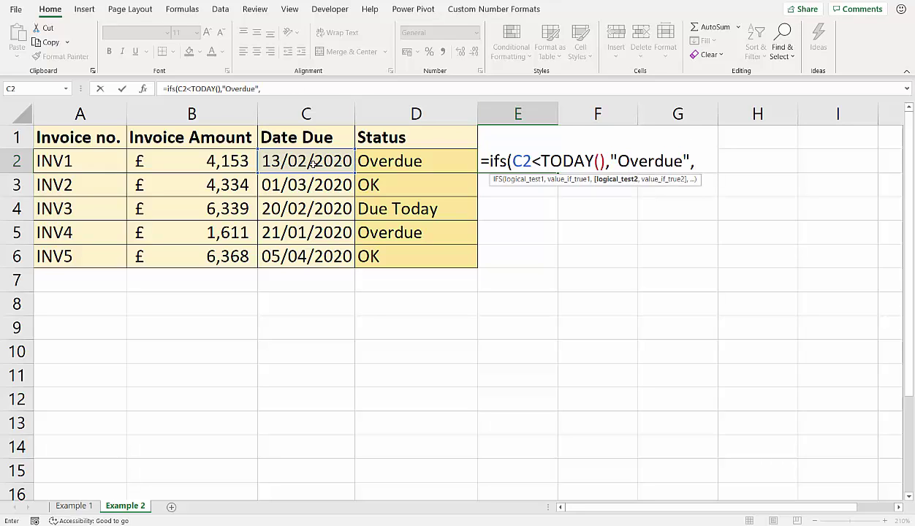
{"action": "left_click", "coordinate": [310, 163]}
{"action": "type", "text": "=T"}
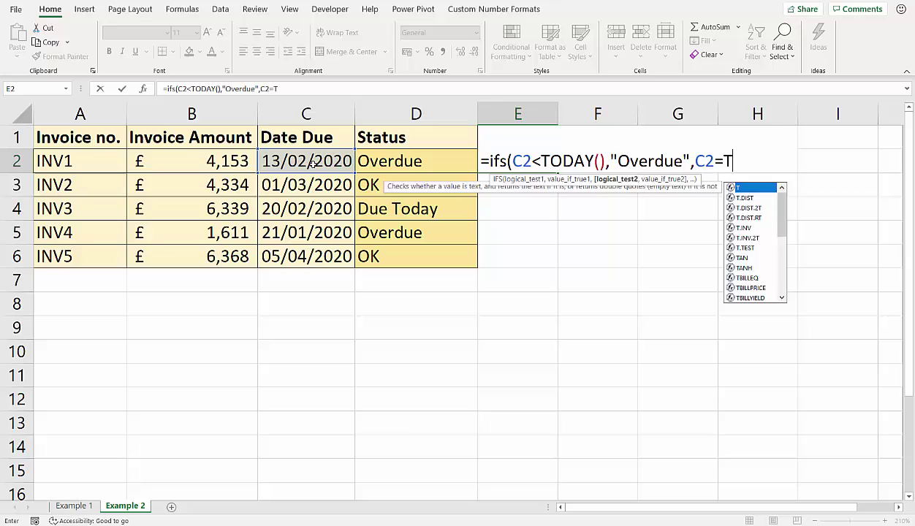
{"action": "type", "text": "ODAY()"}
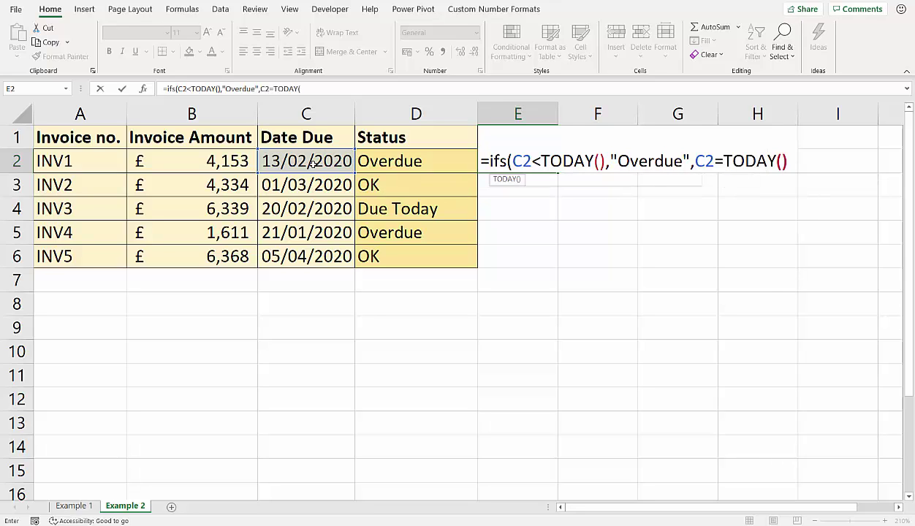
{"action": "type", "text": ","}
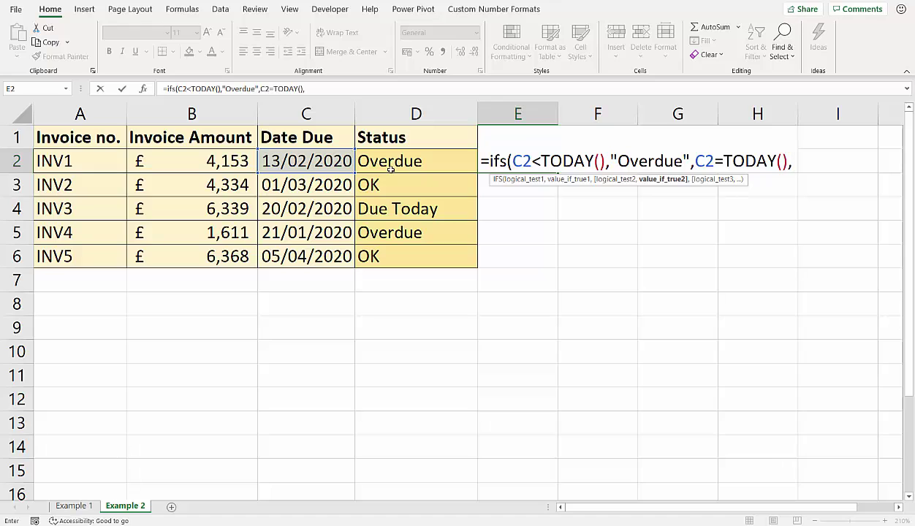
{"action": "type", "text": "\"Due T"}
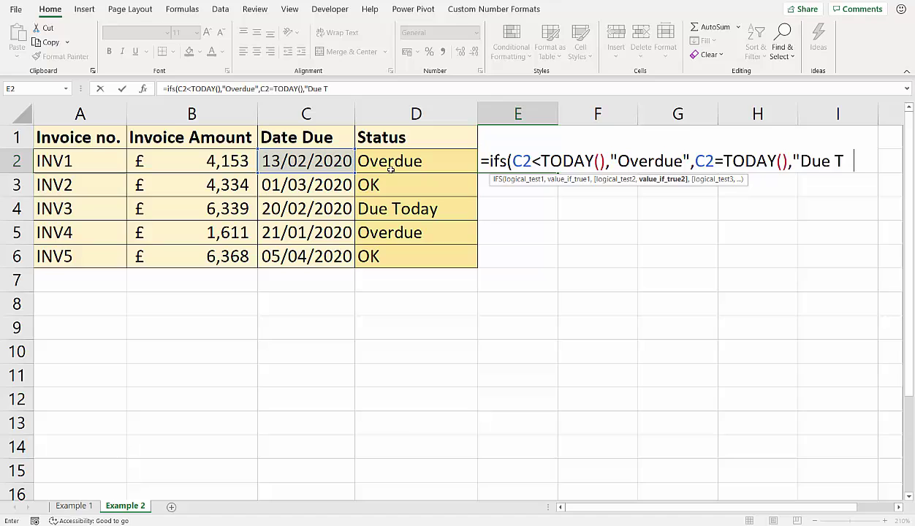
{"action": "type", "text": "oday\""}
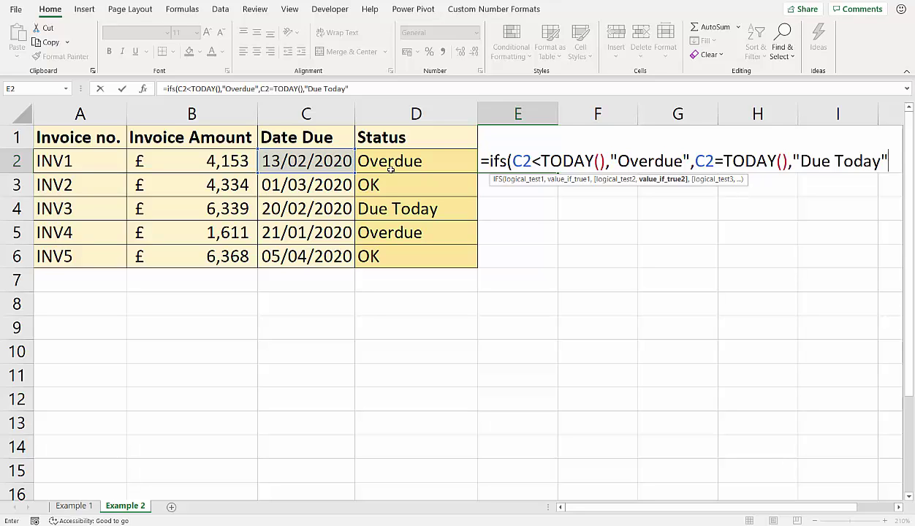
{"action": "type", "text": ",TR"}
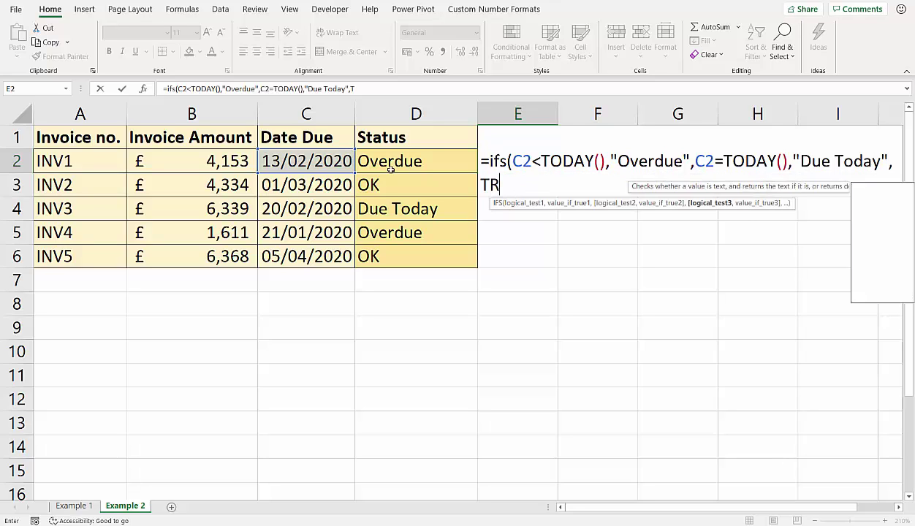
{"action": "type", "text": "Y"}
{"action": "key", "text": "BackSpace"}
{"action": "type", "text": "UE"}
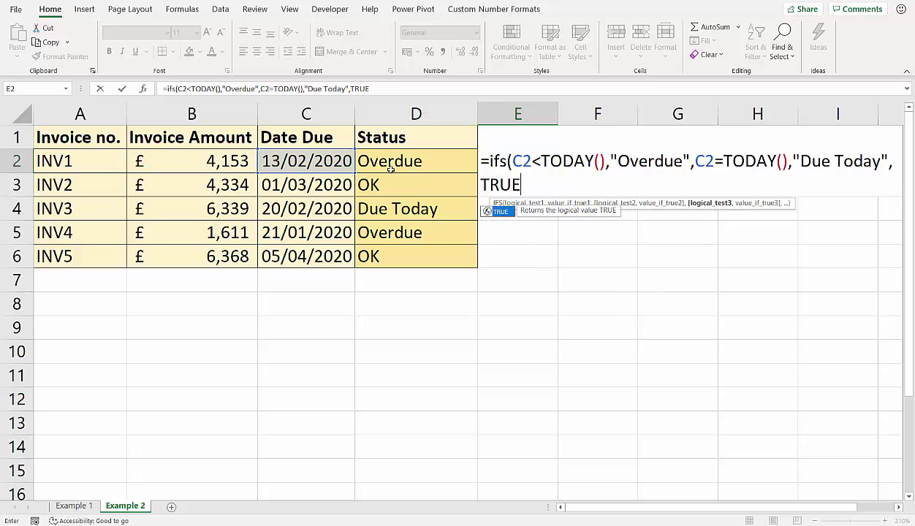
{"action": "type", "text": ","}
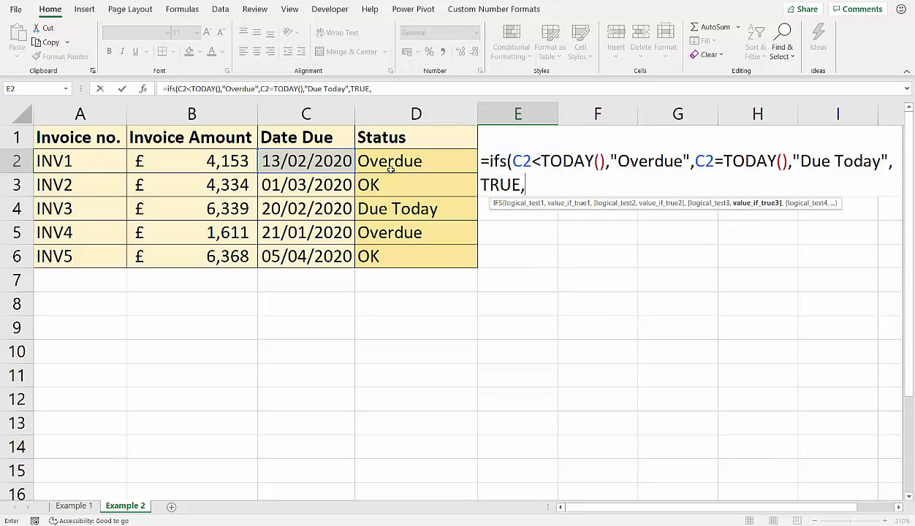
{"action": "type", "text": "\"OK\")"}
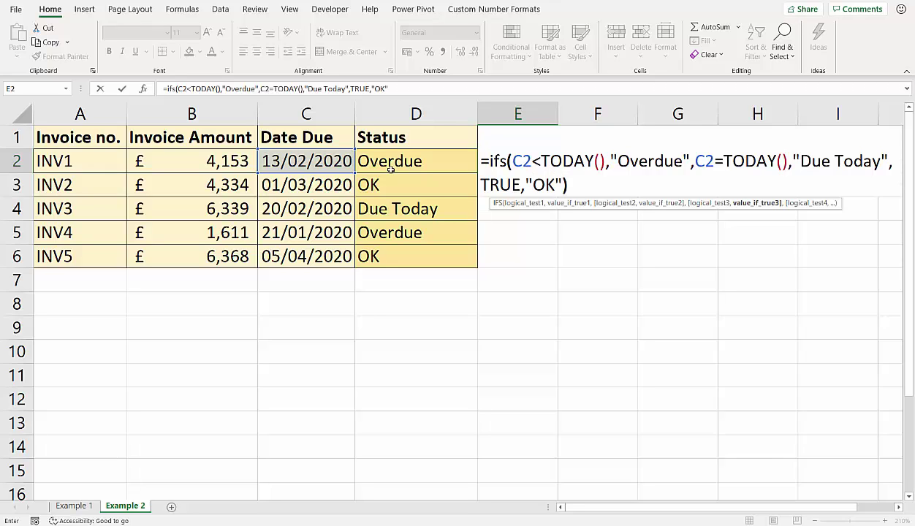
{"action": "key", "text": "Return"}
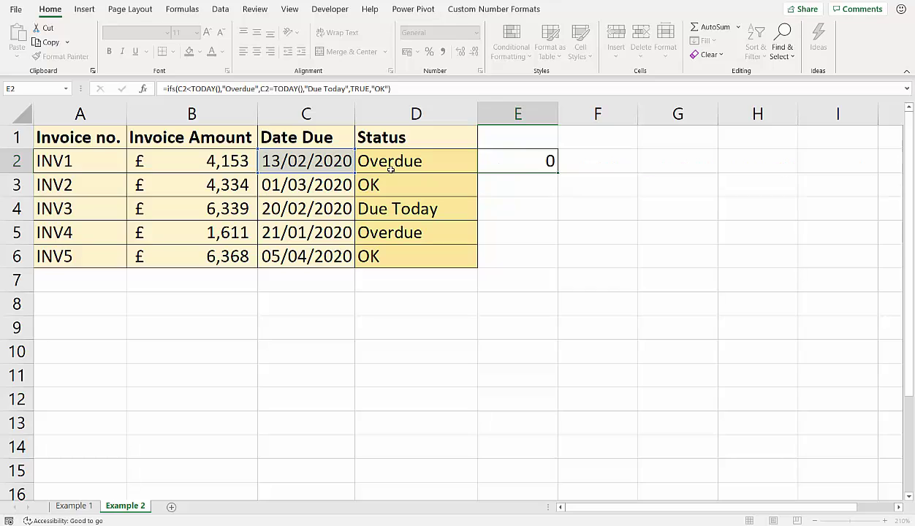
Fill E2's IFS formula down to E6 and autofit column E to show Due Today
{"action": "left_click", "coordinate": [546, 169]}
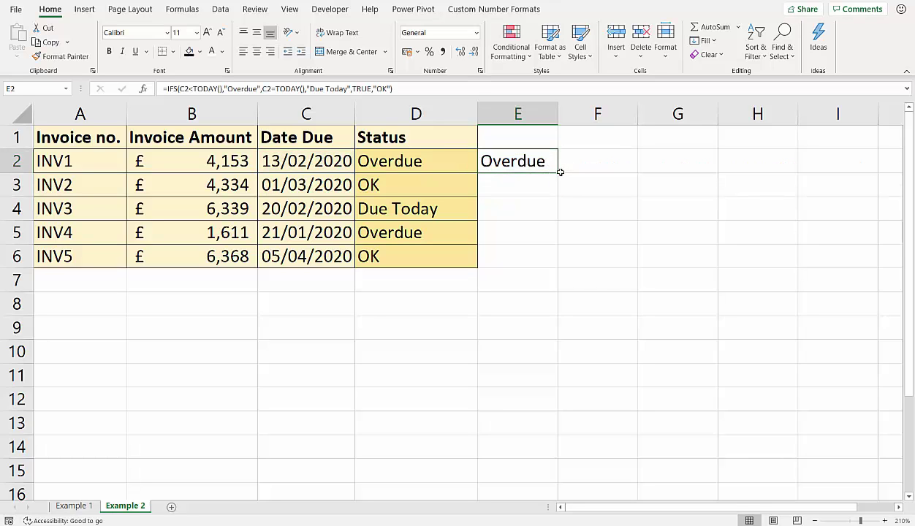
{"action": "left_click_drag", "start_coordinate": [560, 172], "coordinate": [549, 265]}
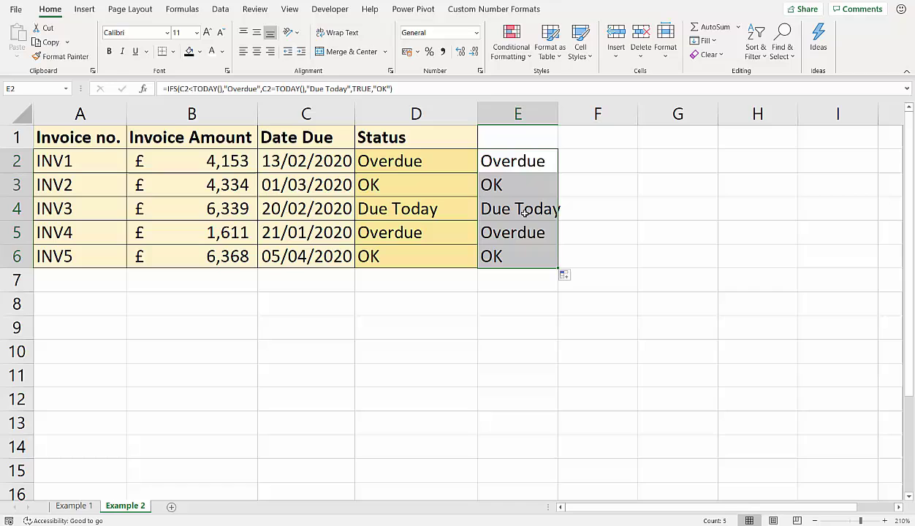
{"action": "double_click", "coordinate": [557, 114]}
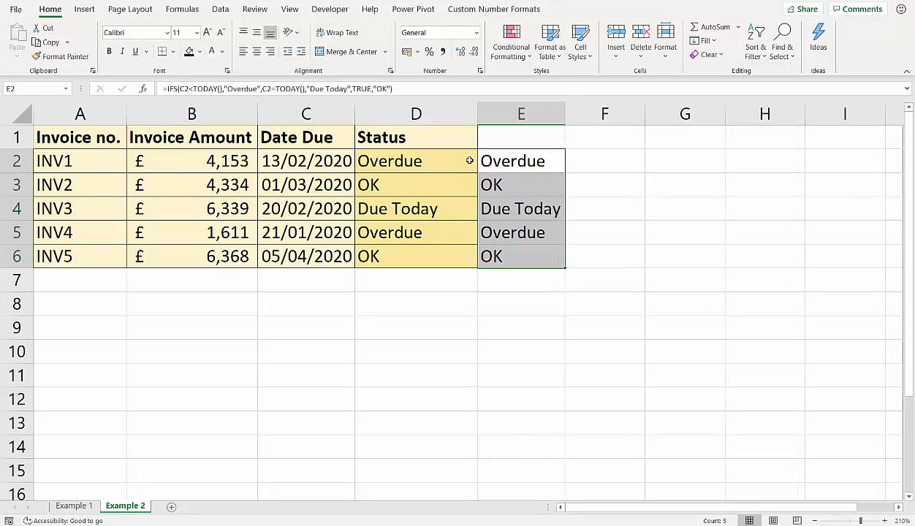
Compare D2's nested IF formula with E2's IFS formula without changing either
{"action": "double_click", "coordinate": [438, 159]}
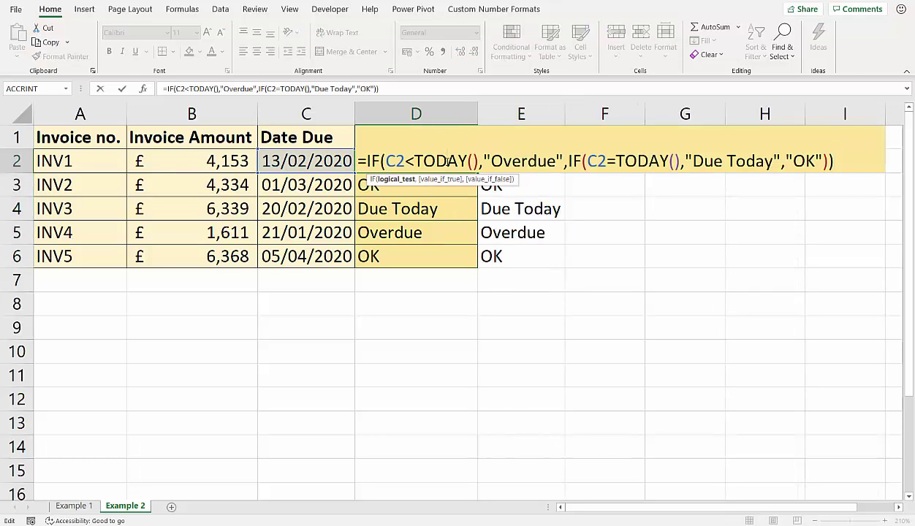
{"action": "key", "text": "Escape"}
{"action": "double_click", "coordinate": [514, 164]}
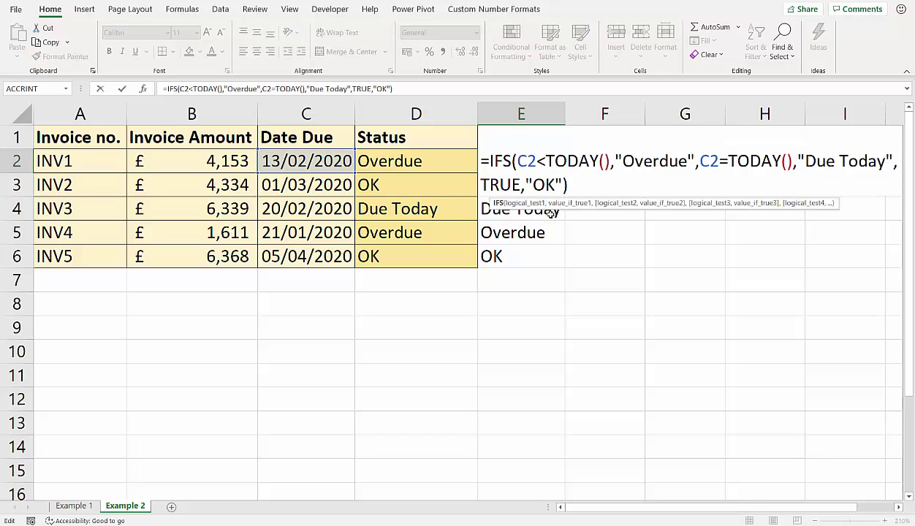
{"action": "left_click", "coordinate": [898, 507]}
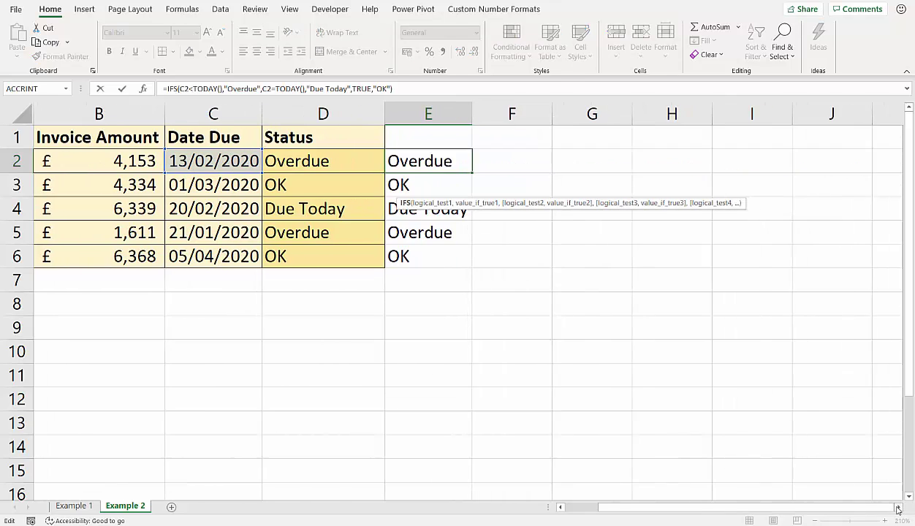
{"action": "left_click", "coordinate": [899, 507]}
{"action": "key", "text": "Return"}
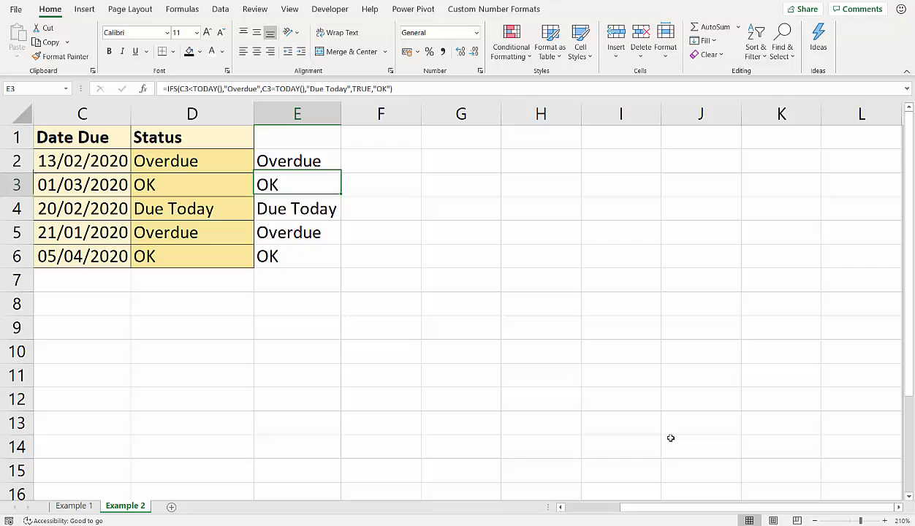
{"action": "double_click", "coordinate": [187, 147]}
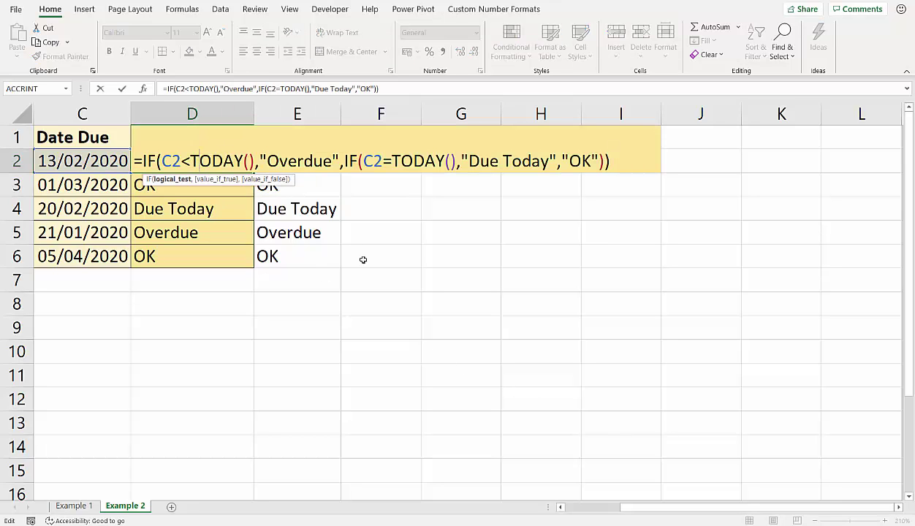
{"action": "key", "text": "Return"}
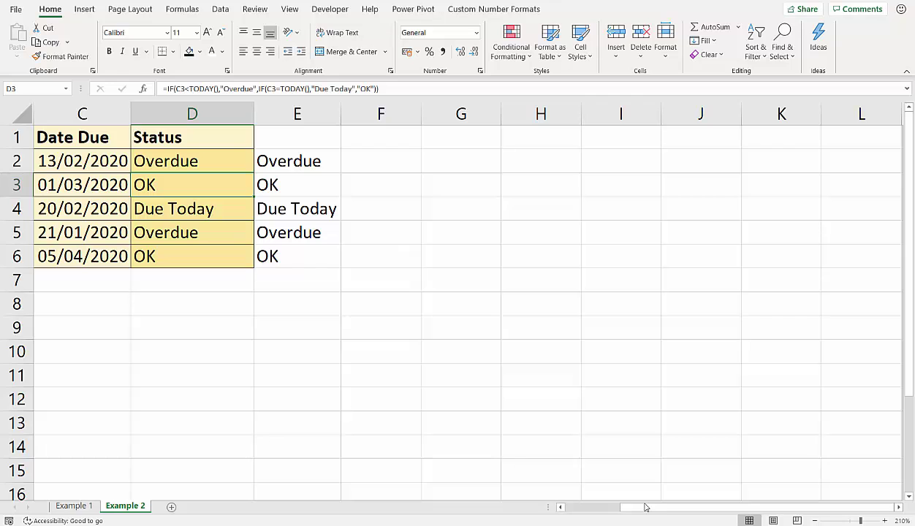
{"action": "left_click_drag", "start_coordinate": [646, 507], "coordinate": [567, 506]}
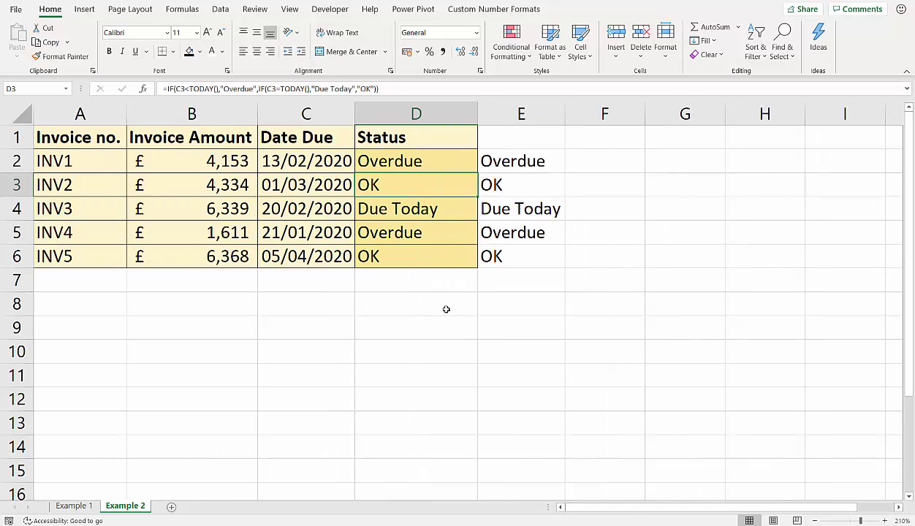